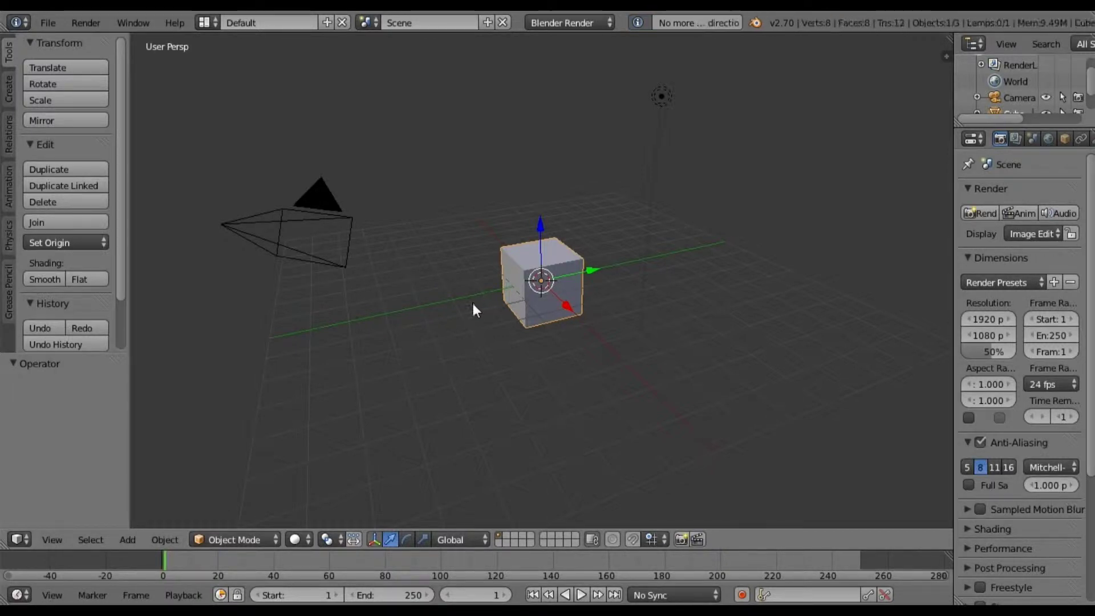
Undo the last change and orbit and zoom the view around the default cube.
key(ctrl+z)
key(ctrl+z)
middle_drag(583, 297, 552, 308)
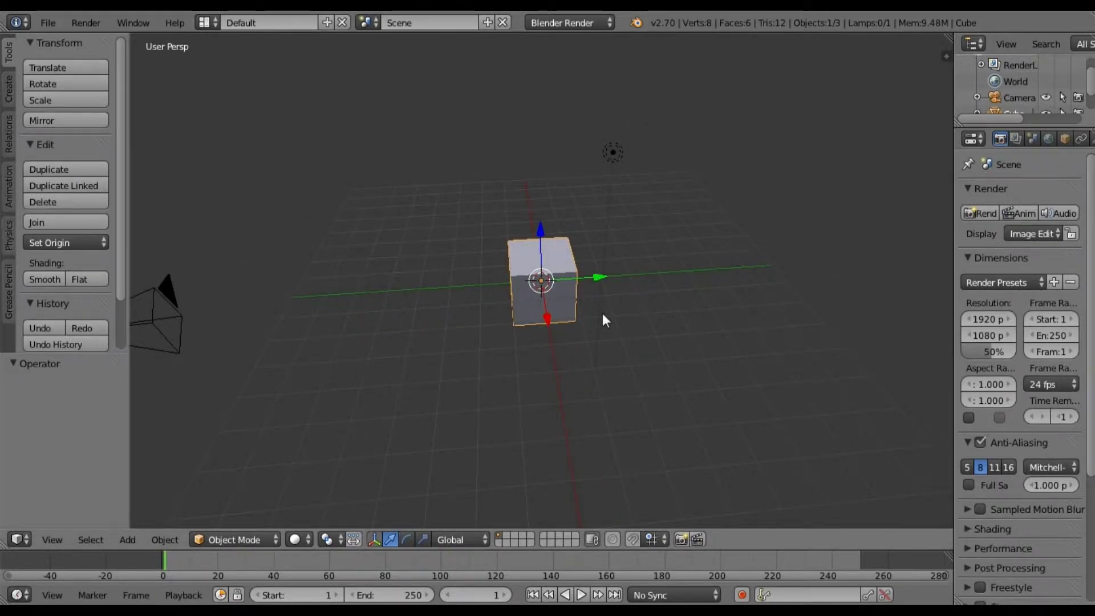
mouse_move(604, 314)
middle_down()
mouse_move(643, 337)
mouse_move(692, 340)
mouse_move(692, 315)
mouse_move(576, 306)
mouse_move(600, 317)
middle_up()
scroll(590, 316, up, 2)
scroll(590, 316, up, 3)
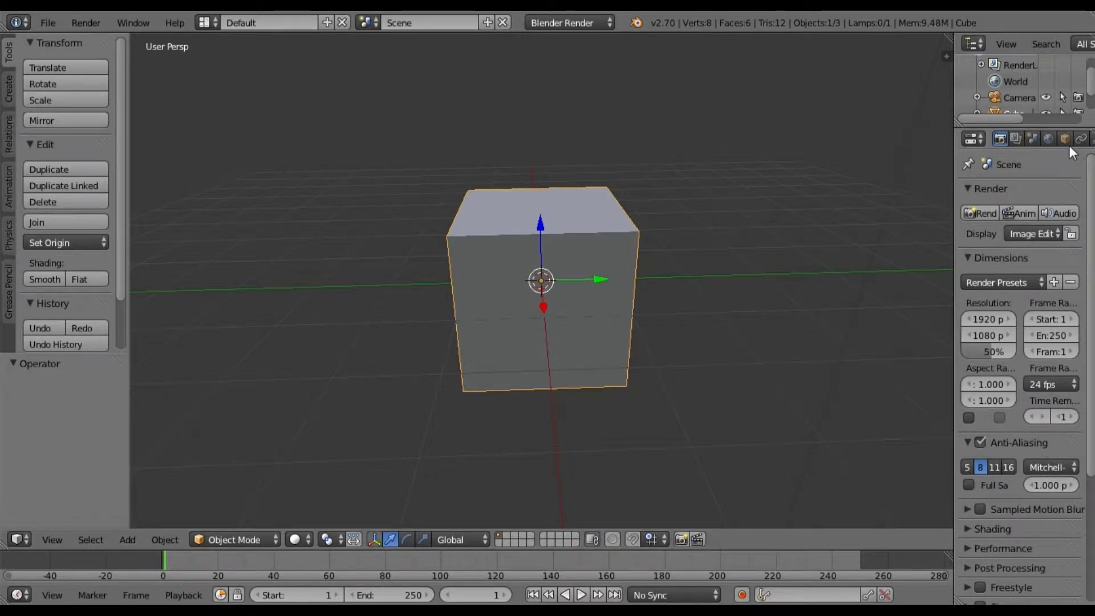
scroll(1069, 145, down, 4)
Add a Subdivision Surface modifier (View 1, Render 2) to the cube and enter Edit Mode.
click(1030, 139)
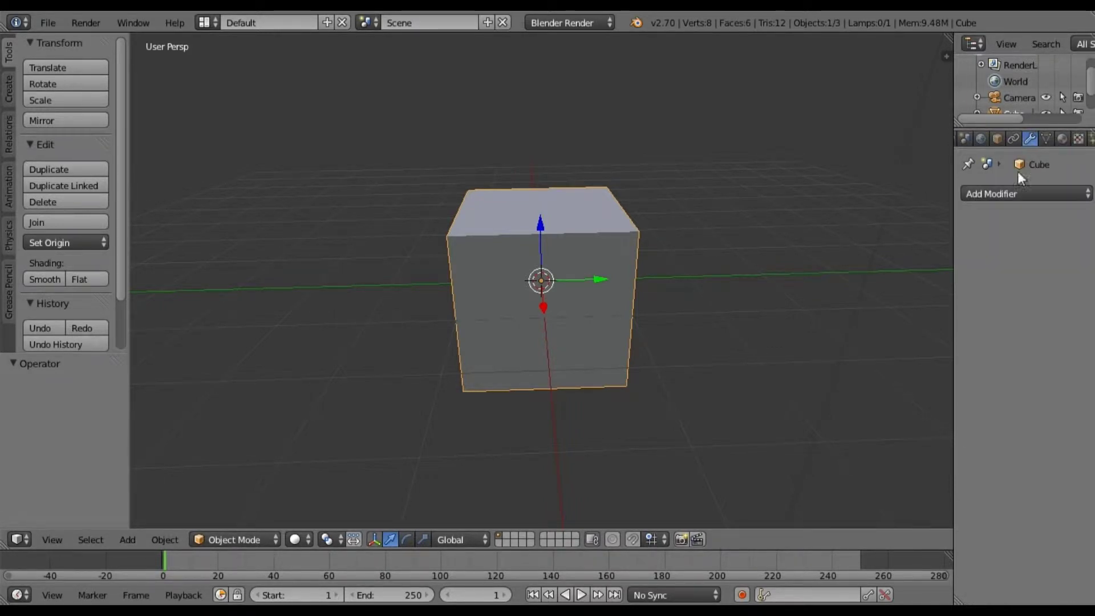
click(1021, 194)
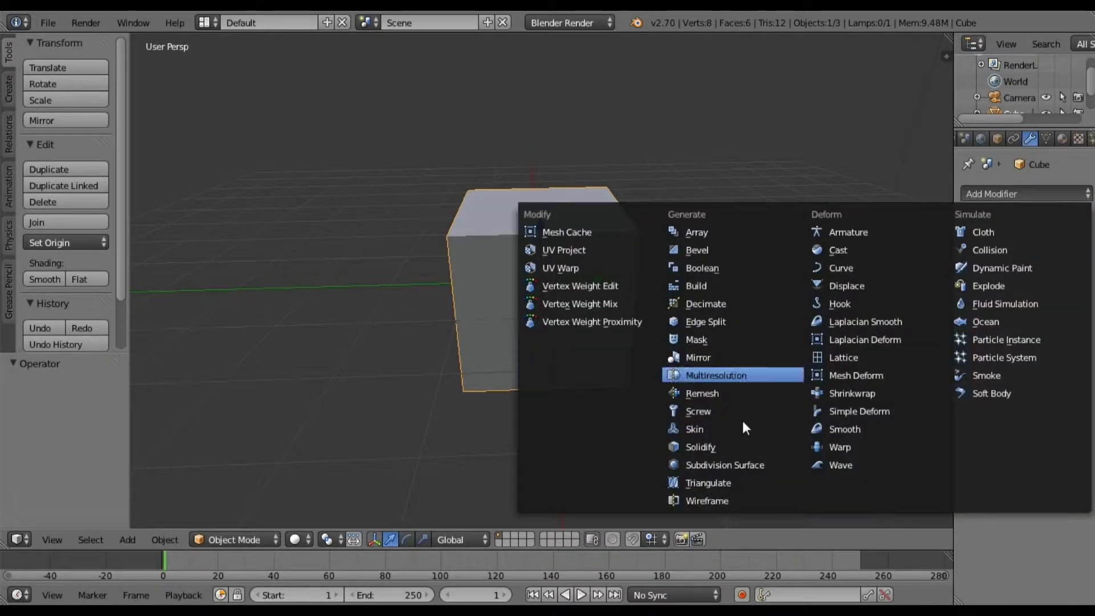
click(731, 465)
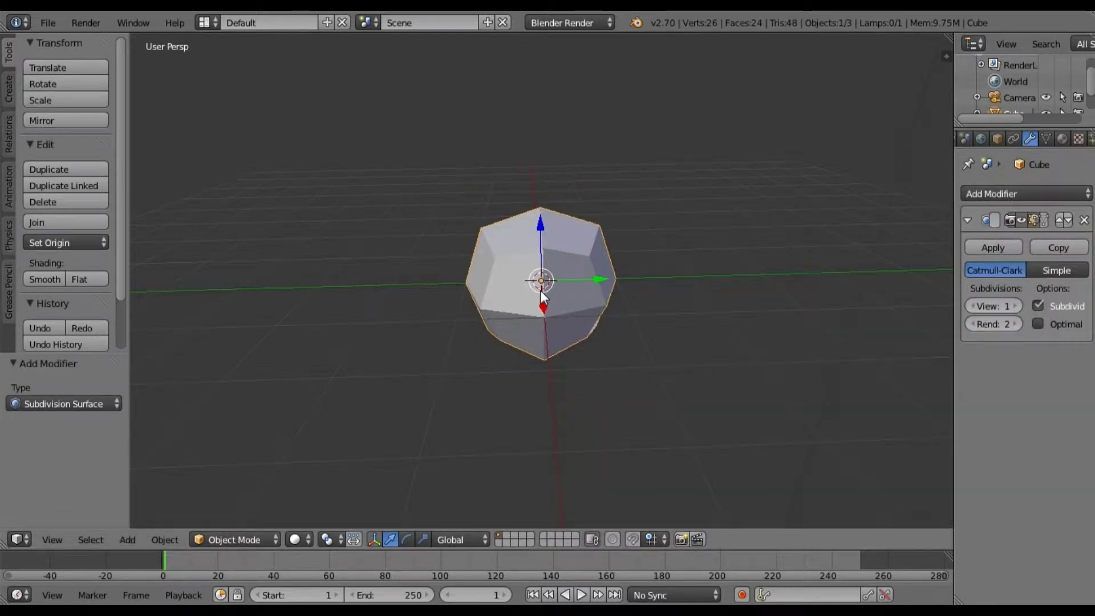
middle_drag(540, 289, 525, 307)
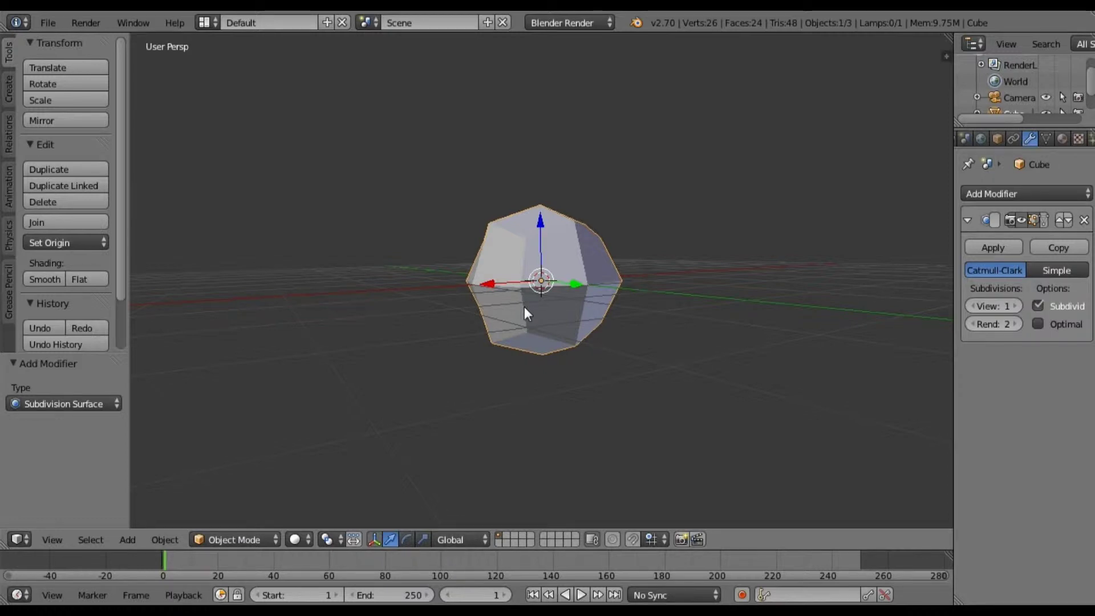
middle_drag(525, 306, 626, 285)
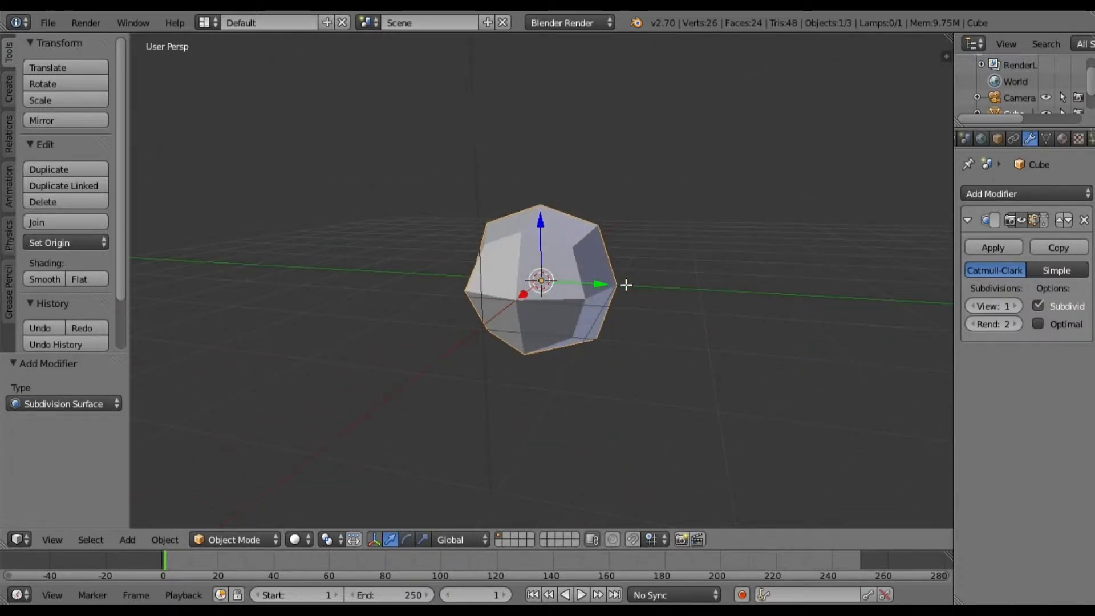
key(Tab)
Deselect all, select one vertical cage edge by its two vertices, and hide the transform gizmo.
middle_drag(578, 299, 513, 403)
key(a)
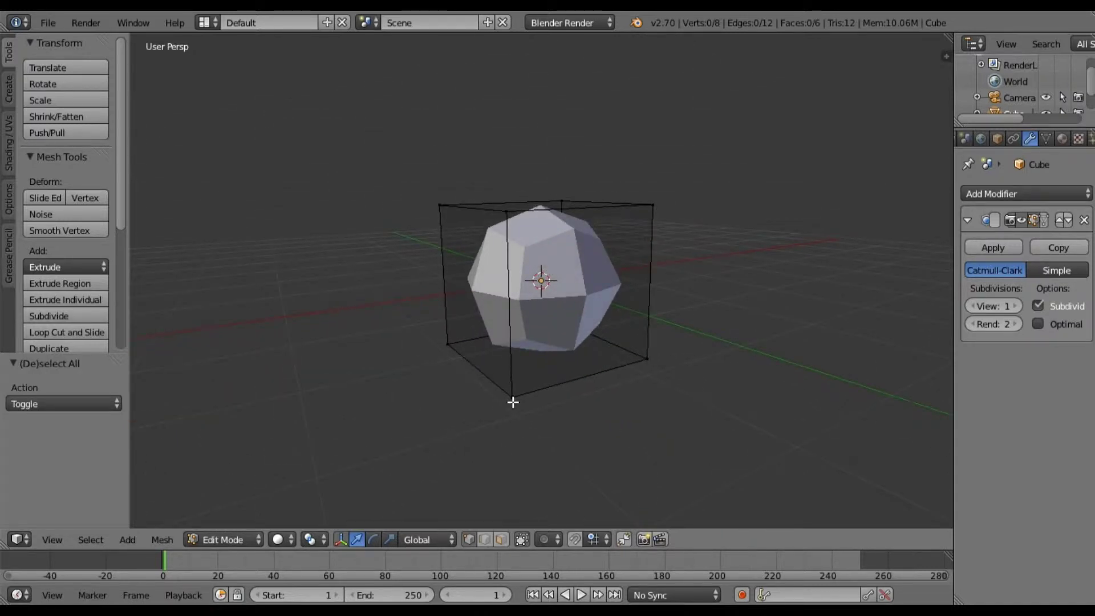
right_click(506, 212)
shift+right_click(512, 398)
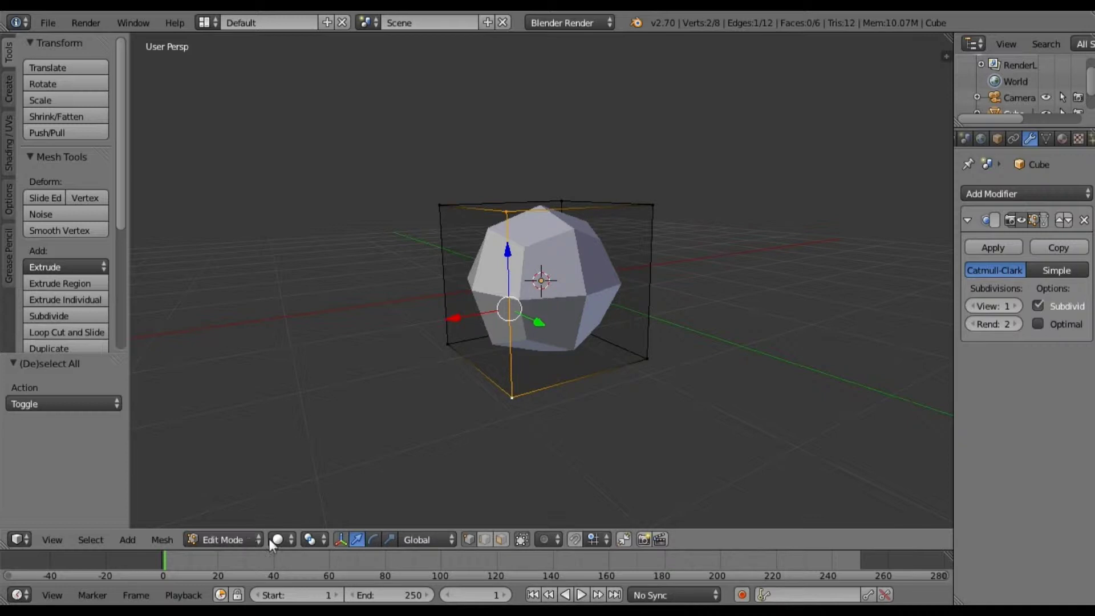
click(341, 539)
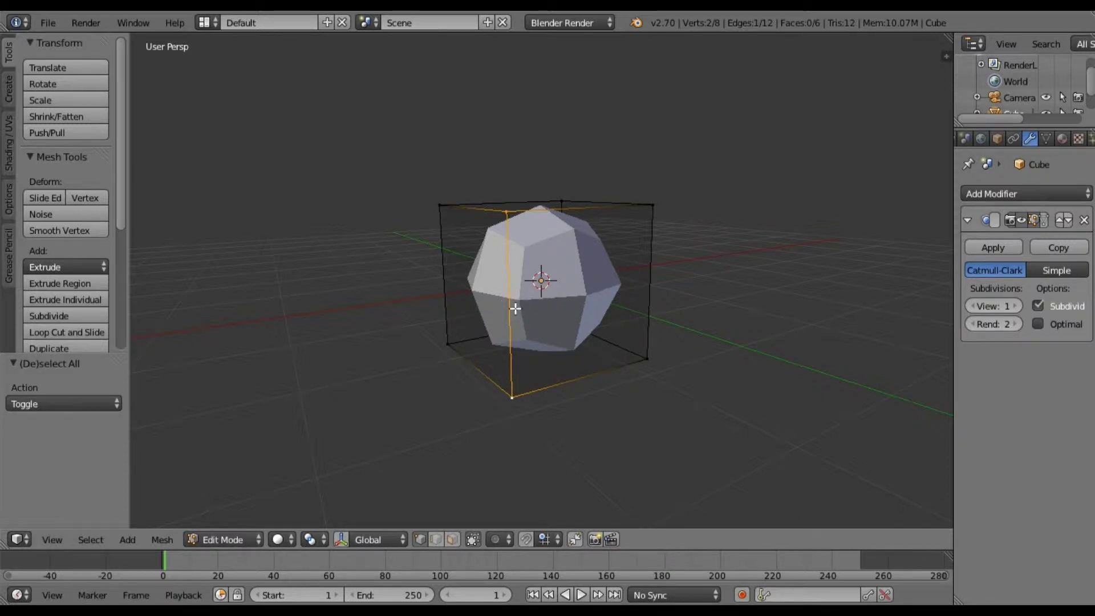
middle_drag(516, 308, 200, 529)
Give the selected vertical edge a full 1.000 Edge Crease, then select another front edge's top vertex.
click(163, 538)
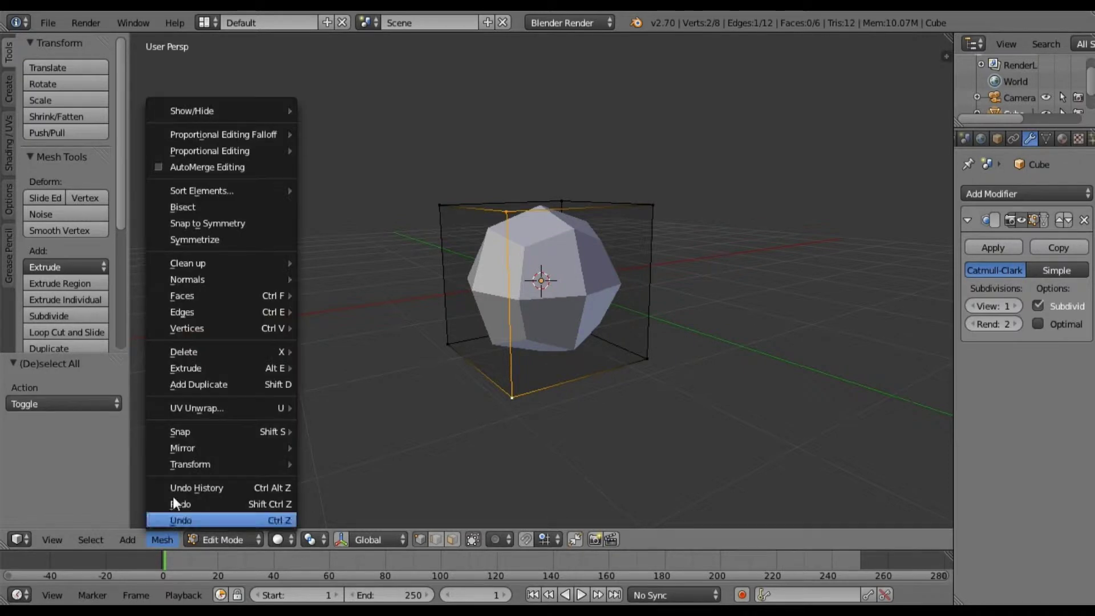
mouse_move(234, 312)
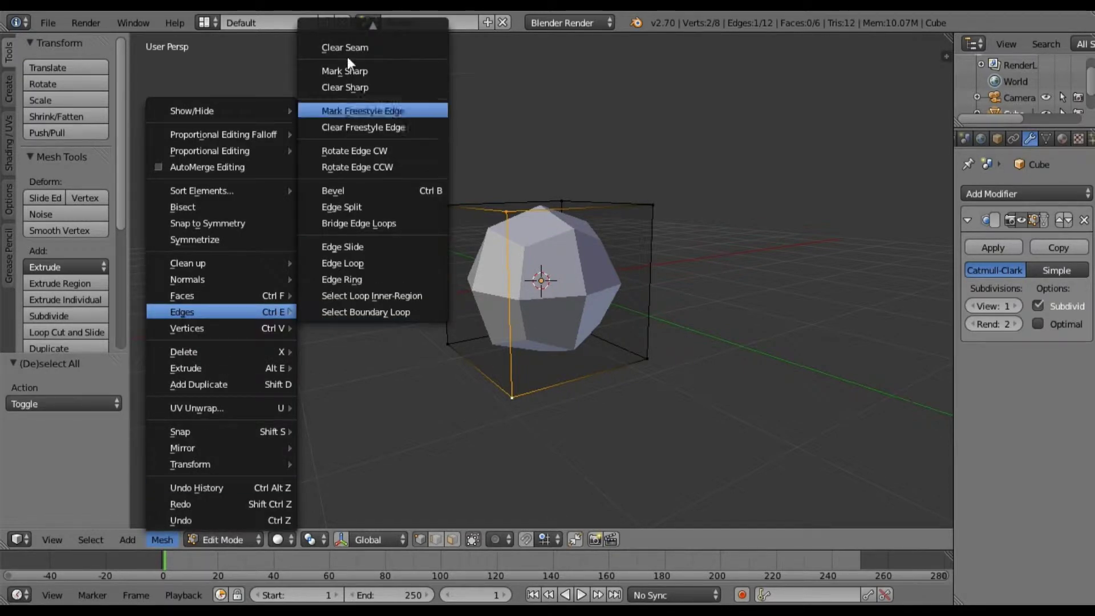
mouse_move(353, 23)
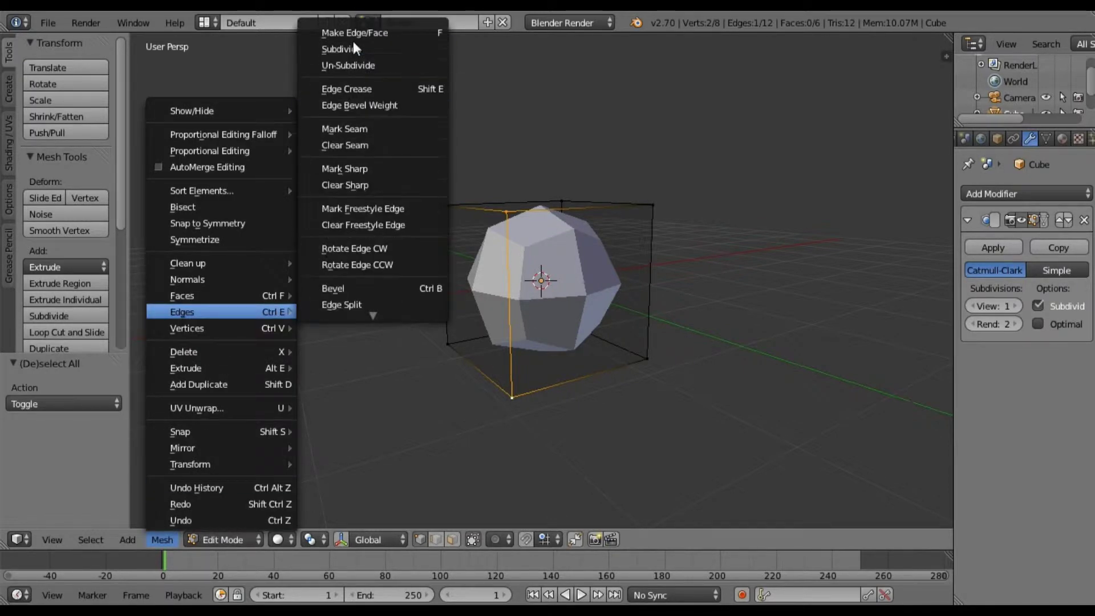
click(353, 88)
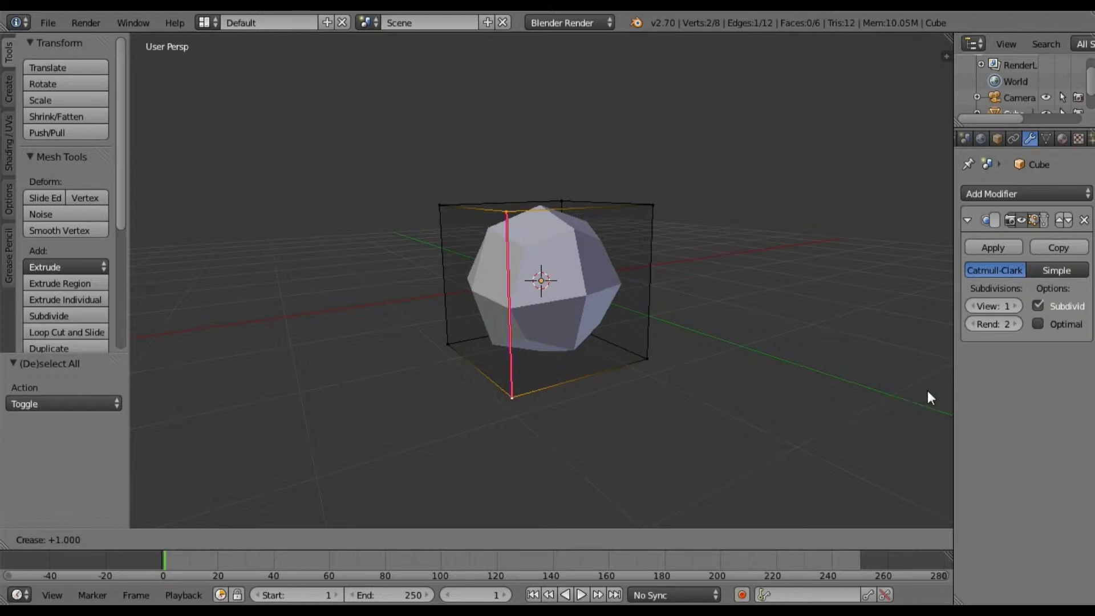
click(593, 344)
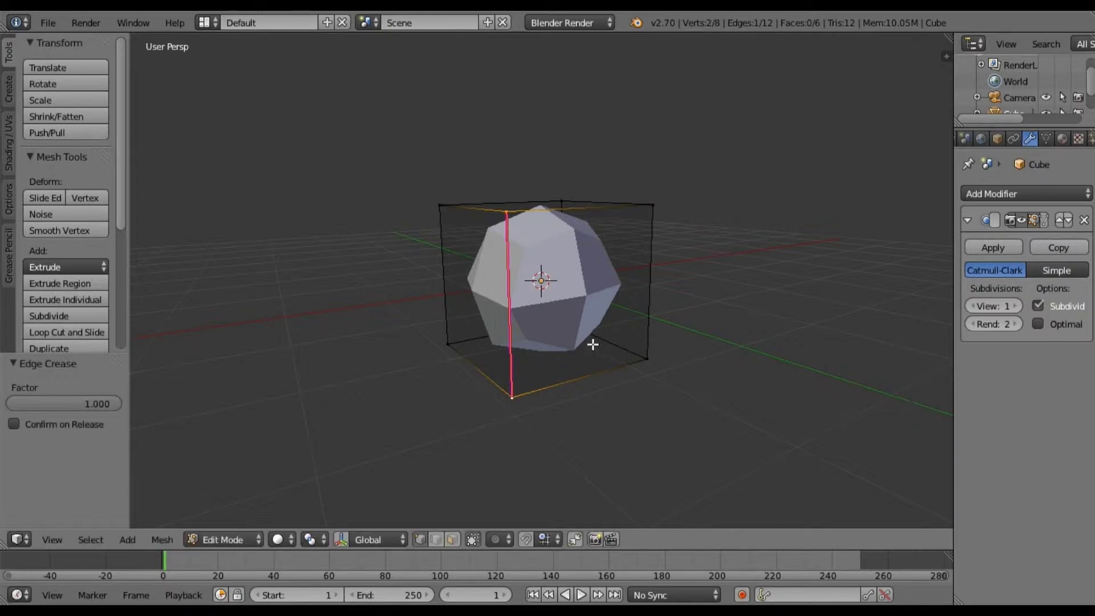
middle_drag(592, 345, 559, 396)
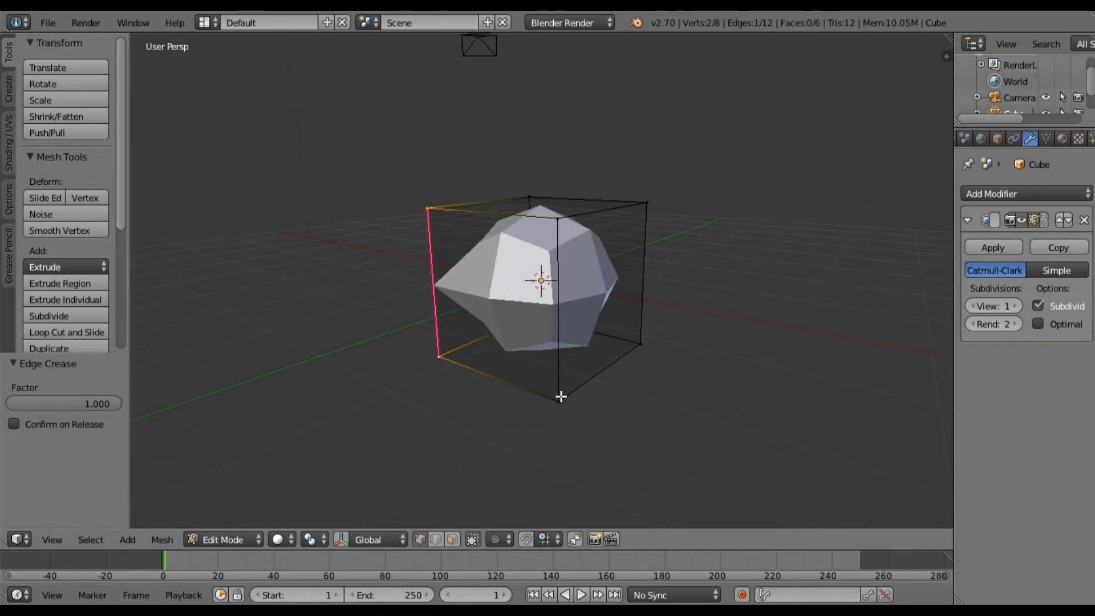
right_click(558, 218)
Finish selecting the second vertical edge and crease it at 1.000.
shift+right_click(558, 402)
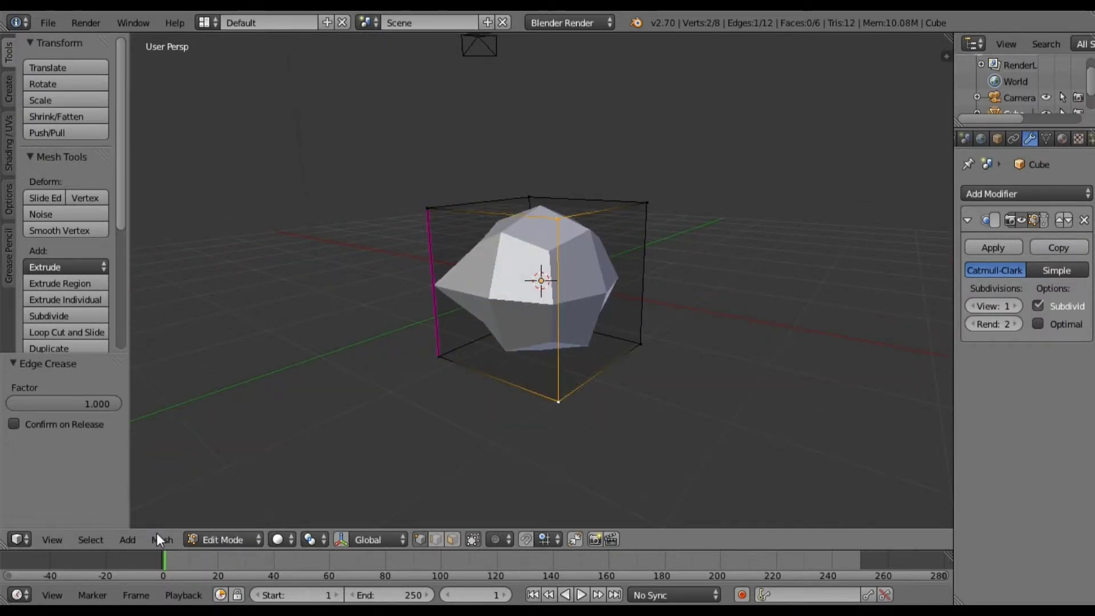
click(156, 533)
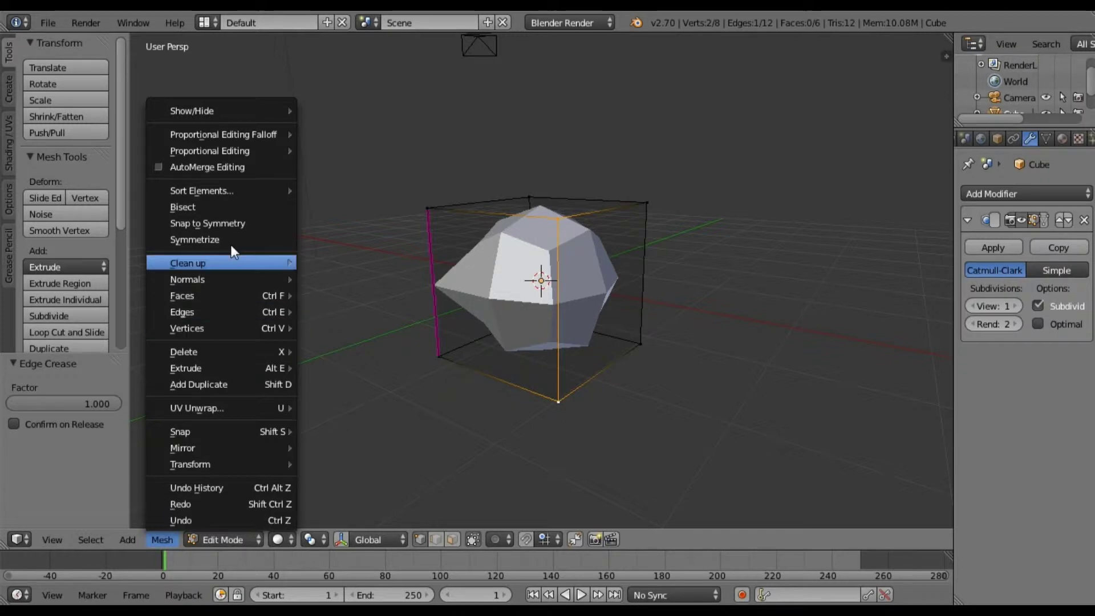
mouse_move(291, 312)
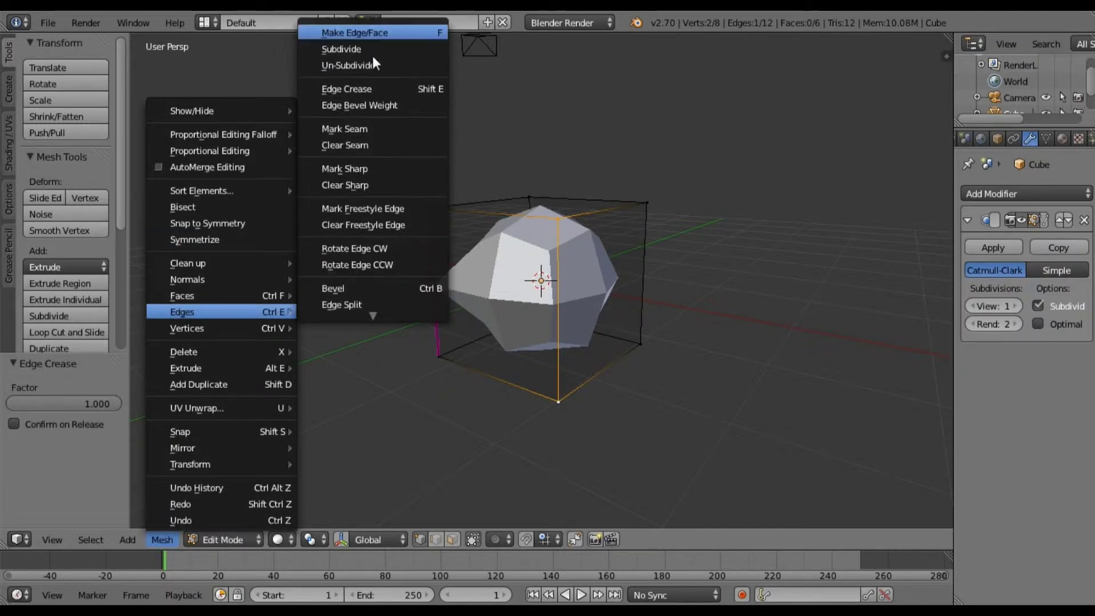
click(365, 88)
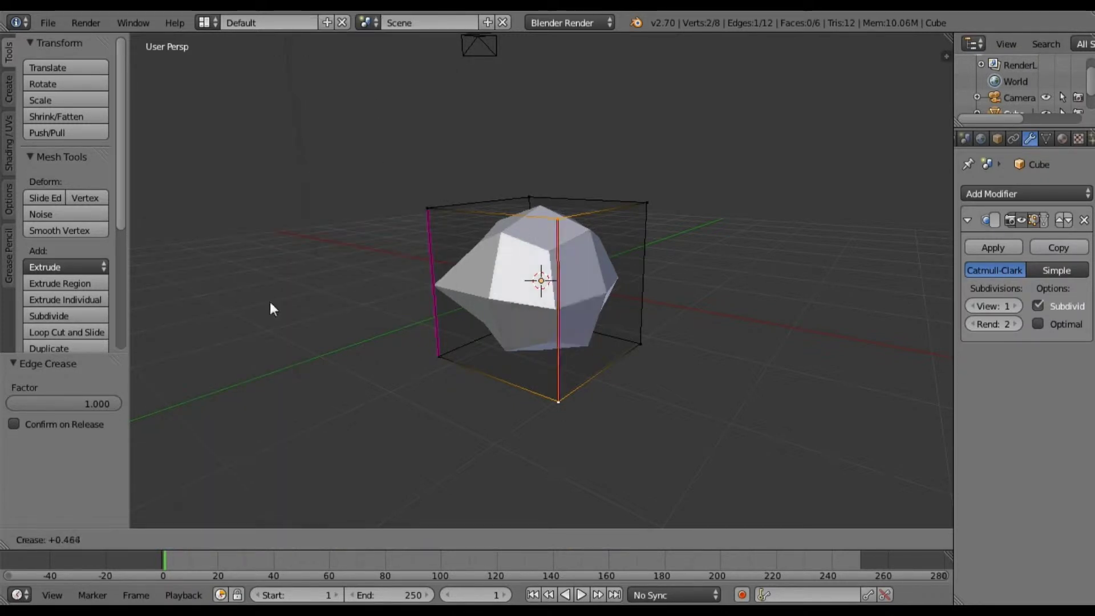
click(613, 360)
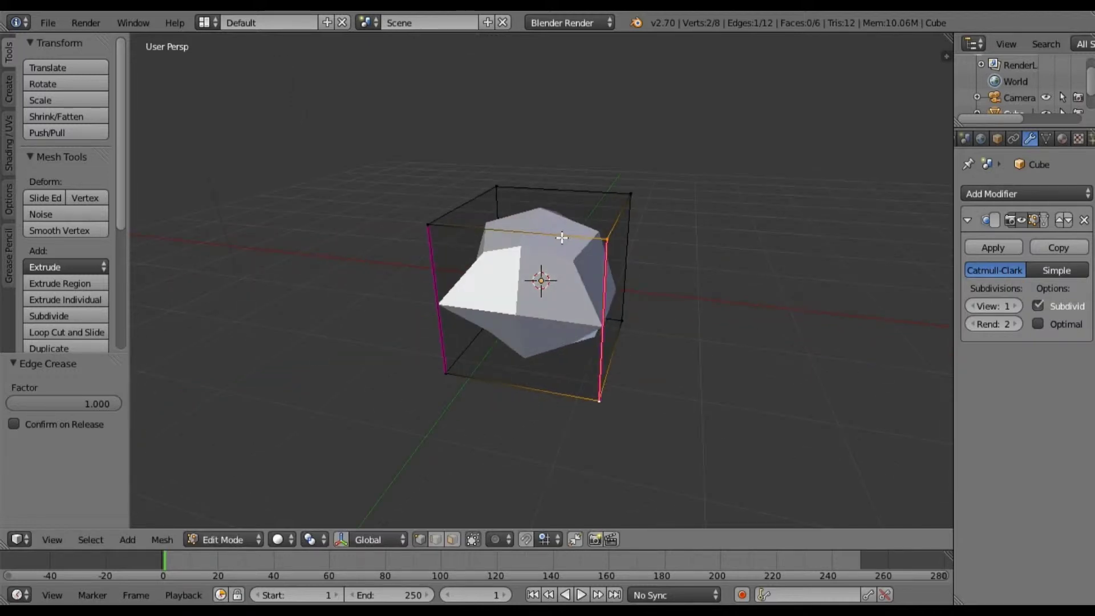
middle_drag(613, 360, 541, 286)
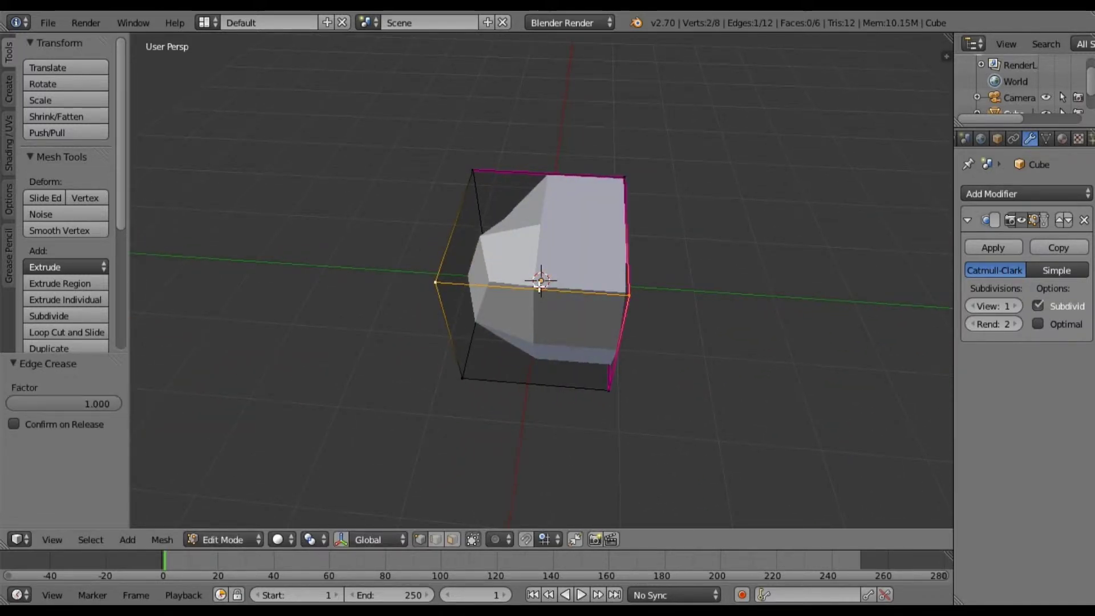
middle_drag(541, 287, 527, 302)
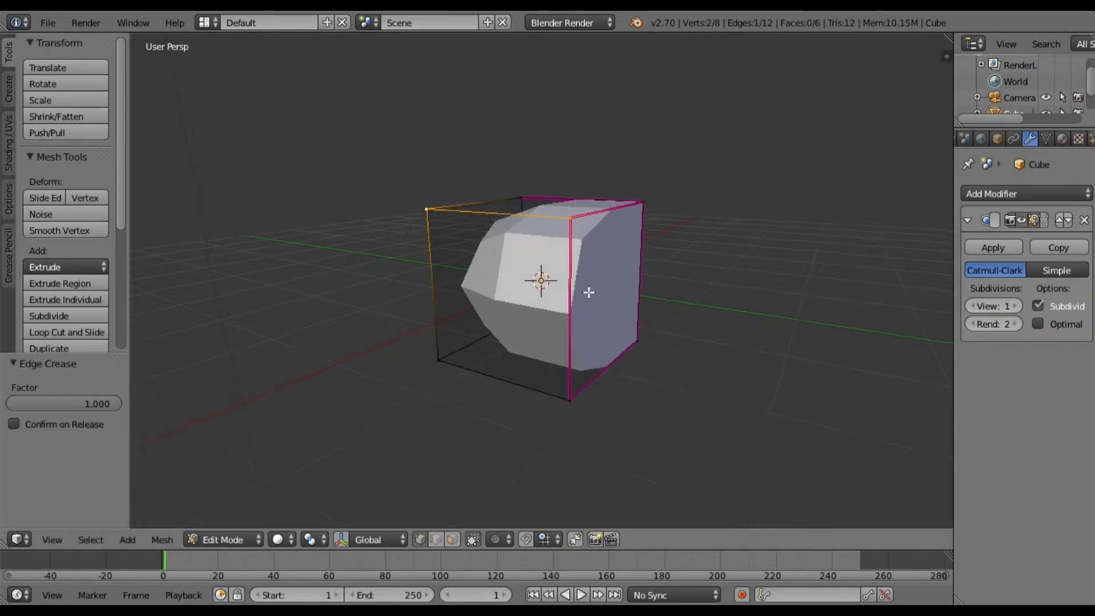
middle_drag(589, 292, 536, 285)
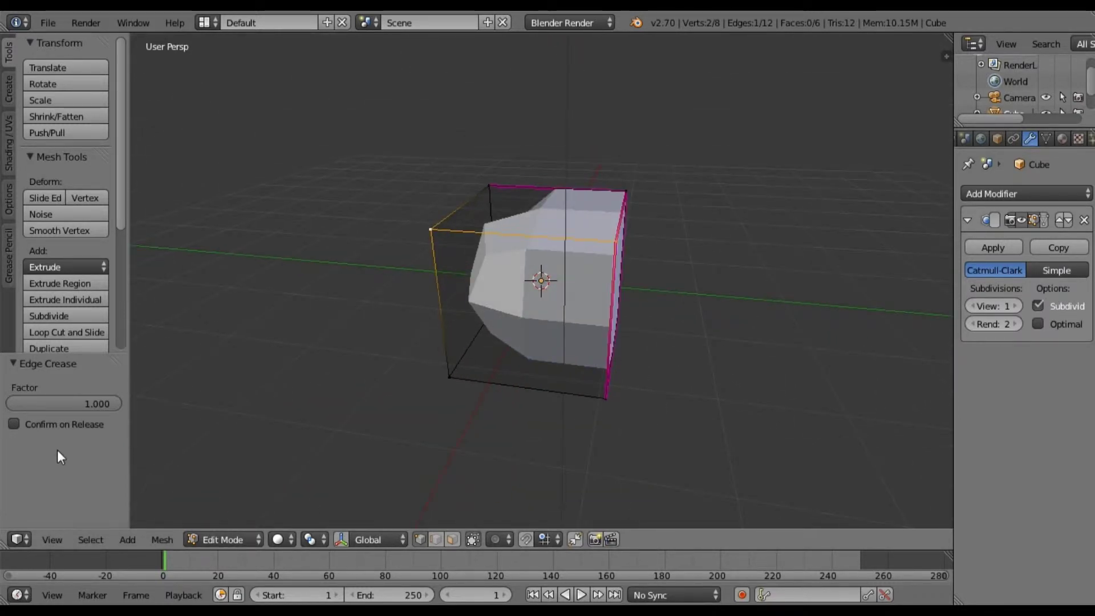
Crease the currently selected edges at 1.000 and orbit to a near-horizontal view.
click(161, 539)
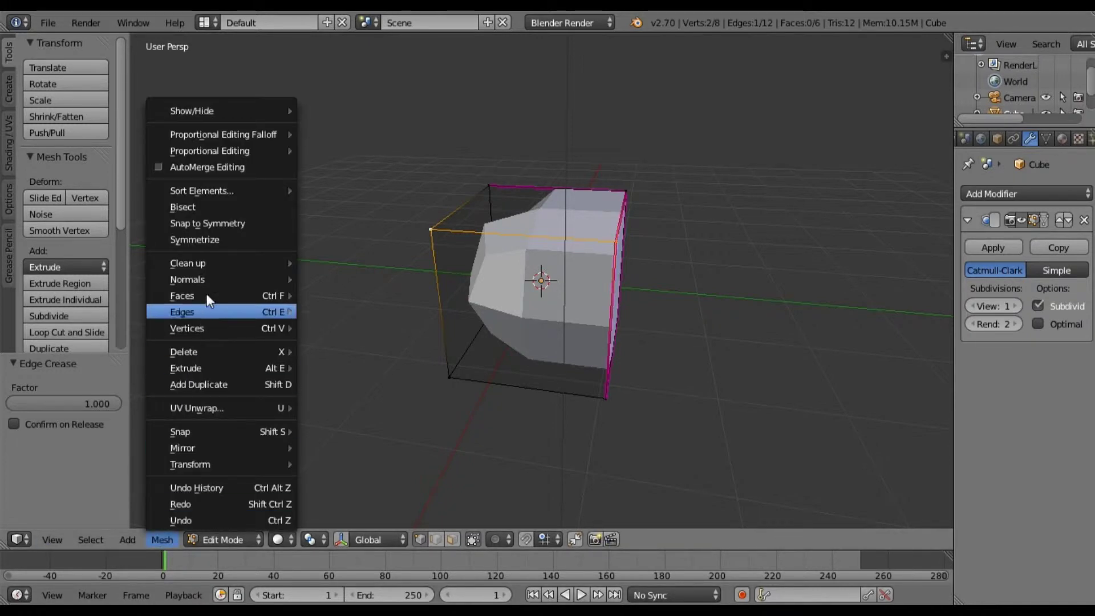
mouse_move(209, 311)
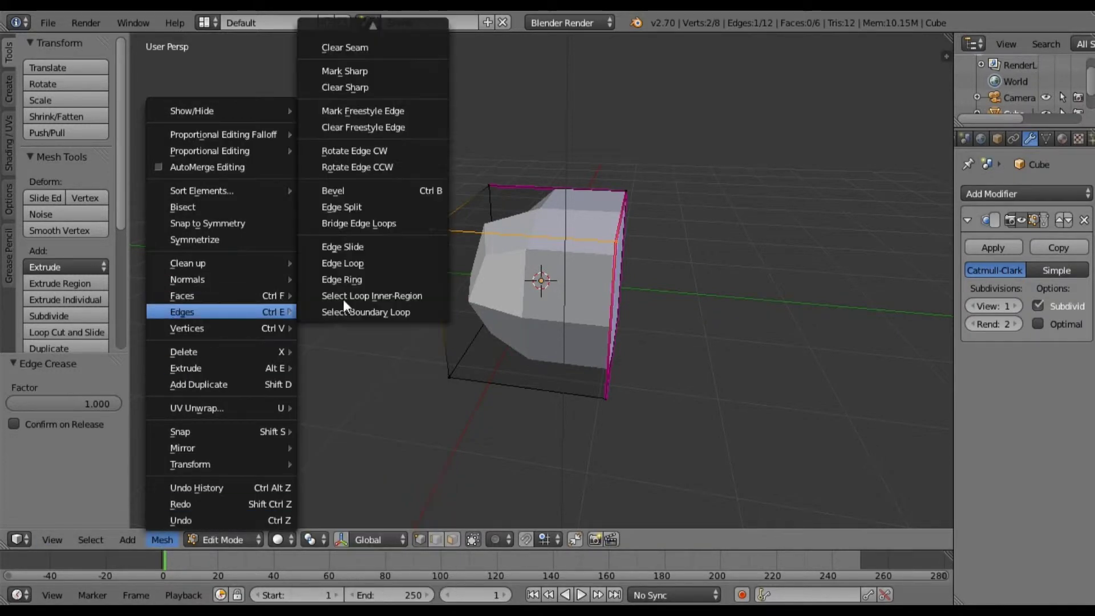
click(372, 85)
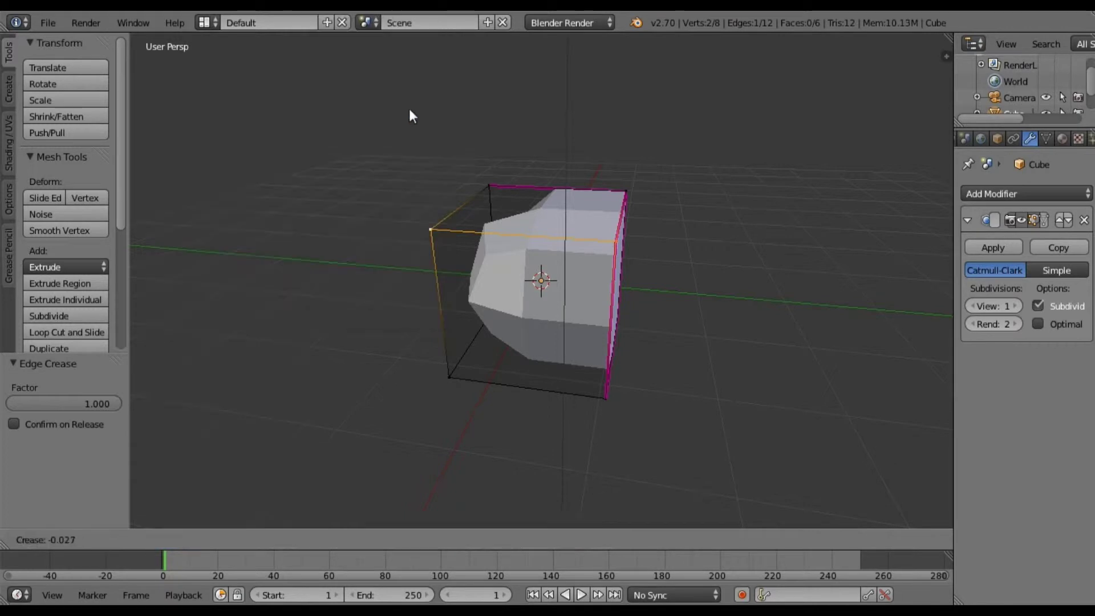
click(213, 361)
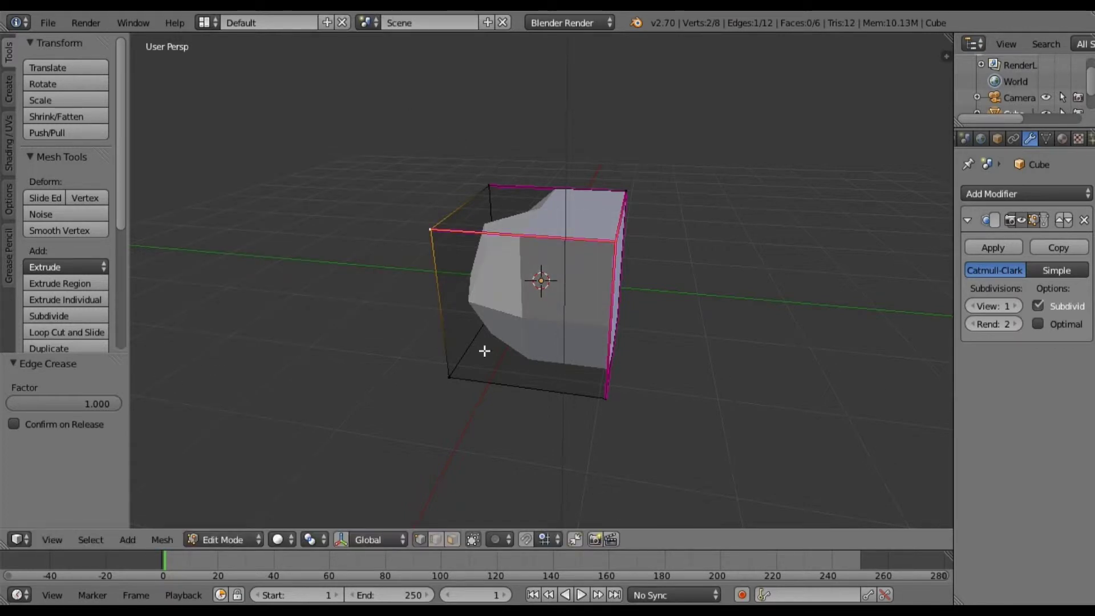
middle_drag(484, 351, 573, 392)
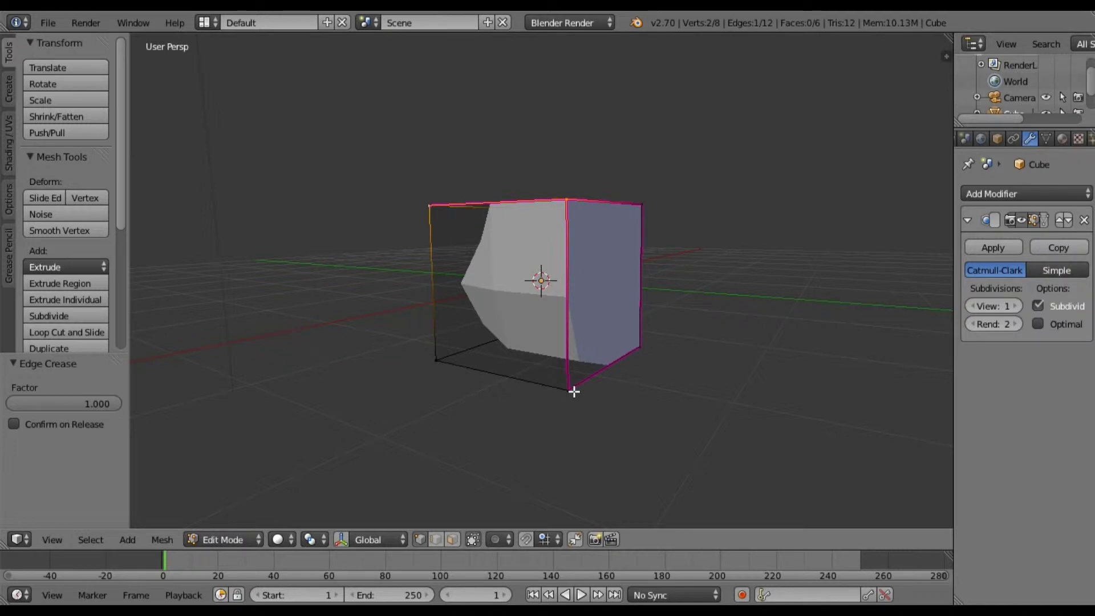
Select the bottom front edge and crease it at 1.000, then pick the top front edge.
right_click(436, 360)
key(ctrl+z)
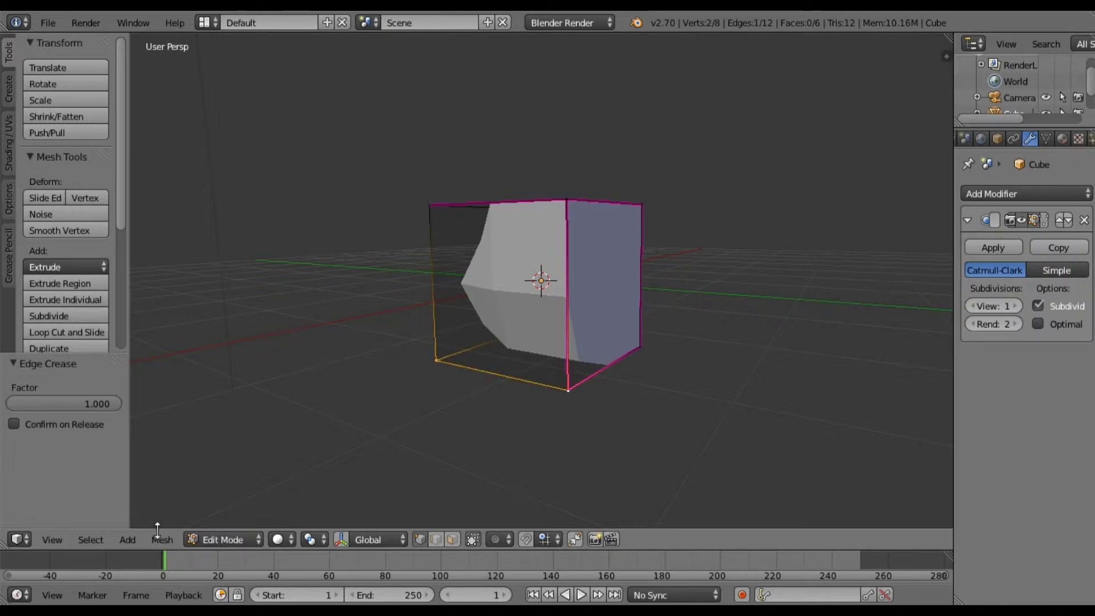
click(166, 532)
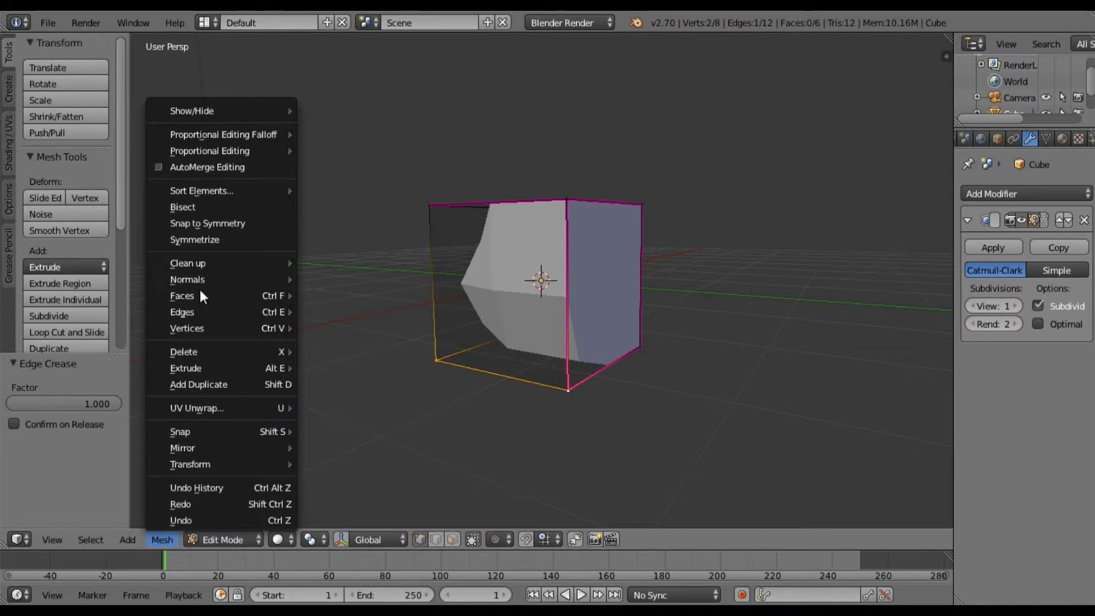
mouse_move(285, 312)
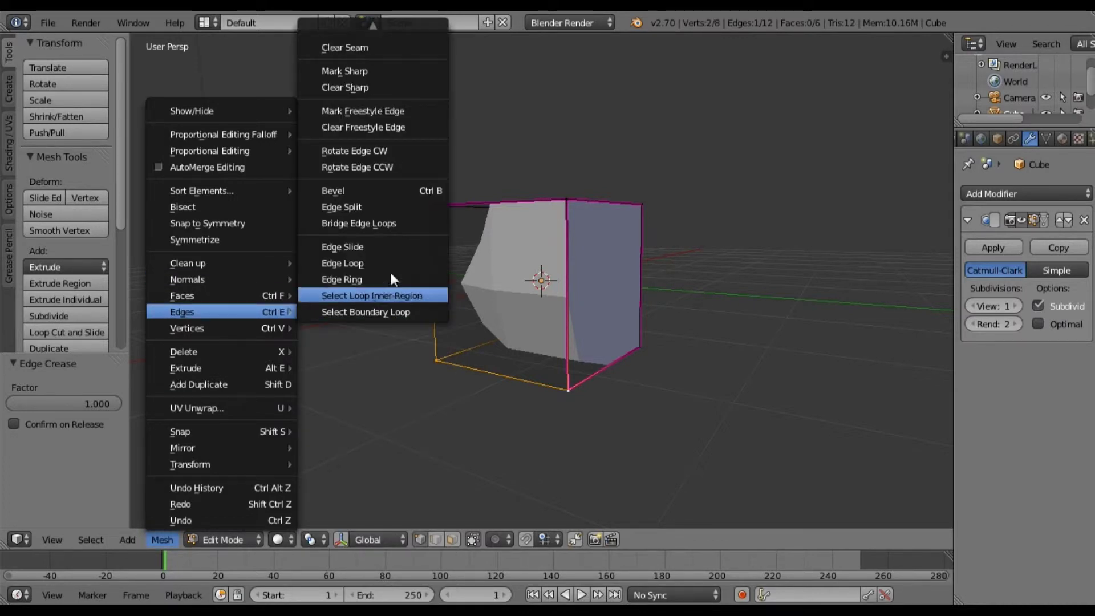
scroll(380, 43, up, 6)
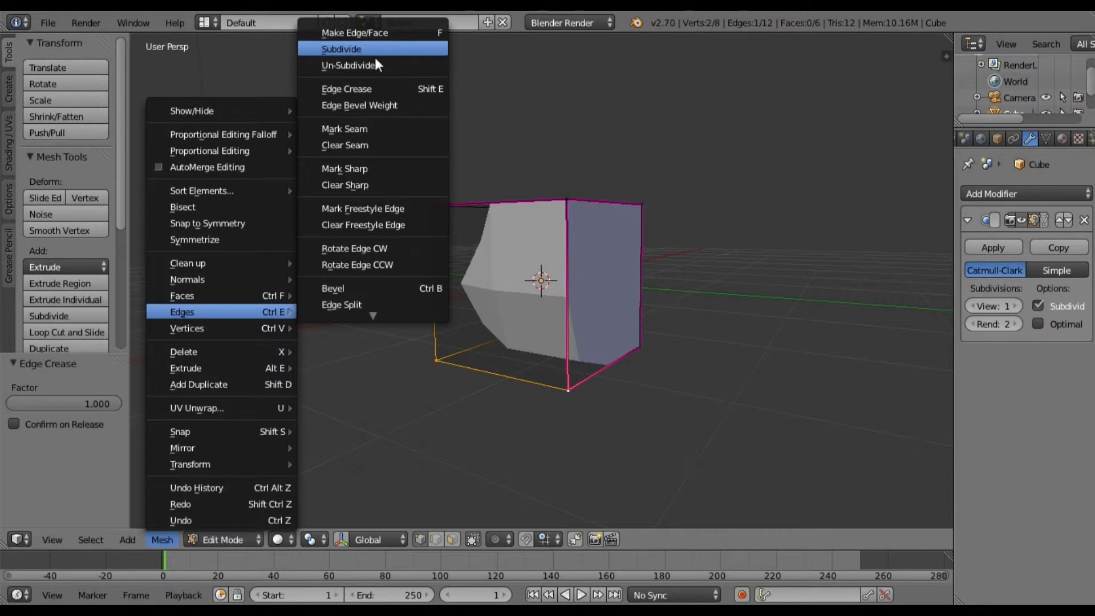
click(370, 90)
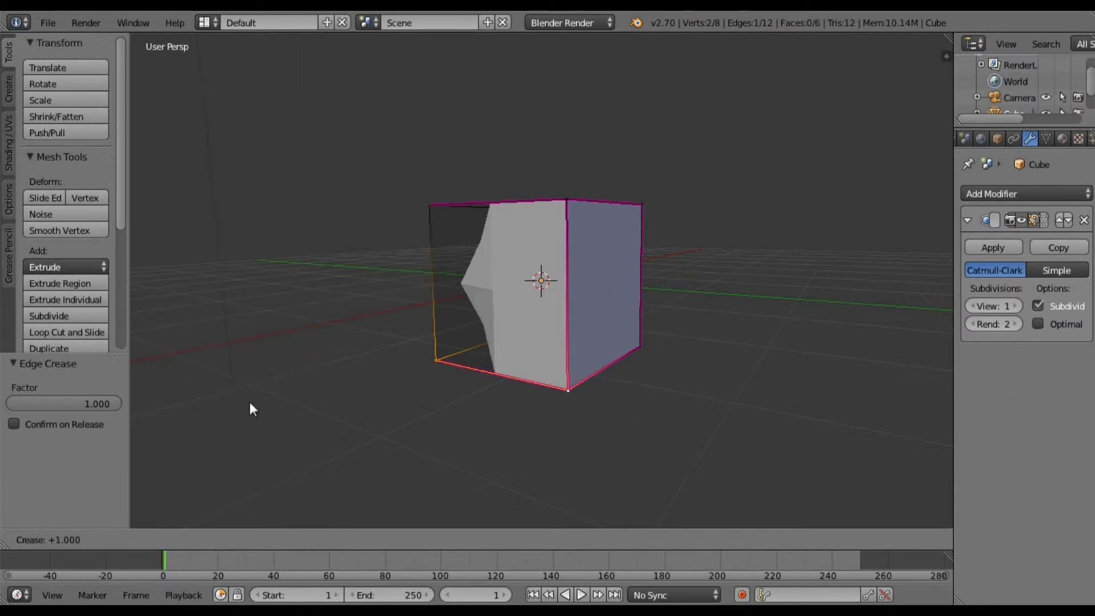
click(299, 393)
middle_drag(514, 342, 623, 224)
right_click(623, 222)
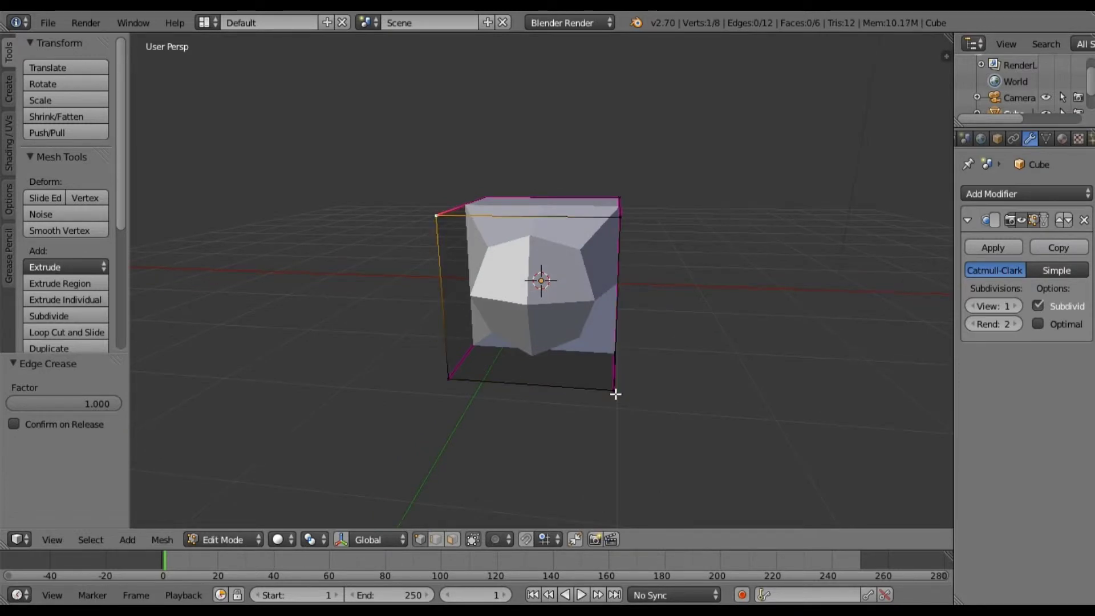
Add the bottom edge to the front-face selection, crease those edges at 1.000, and orbit to check.
shift+right_click(457, 381)
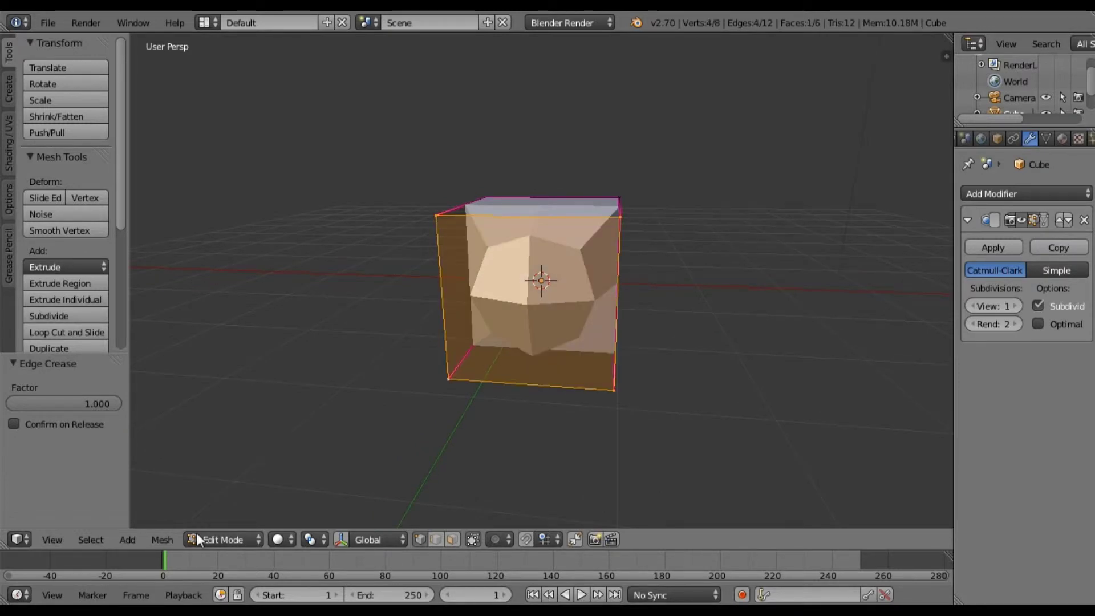
click(163, 539)
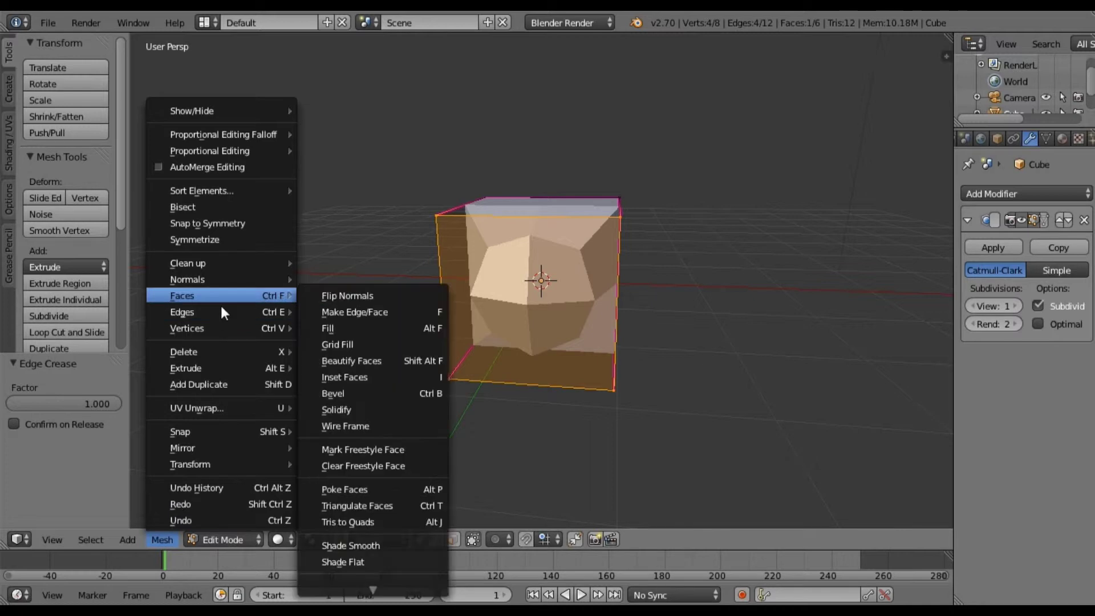
mouse_move(256, 312)
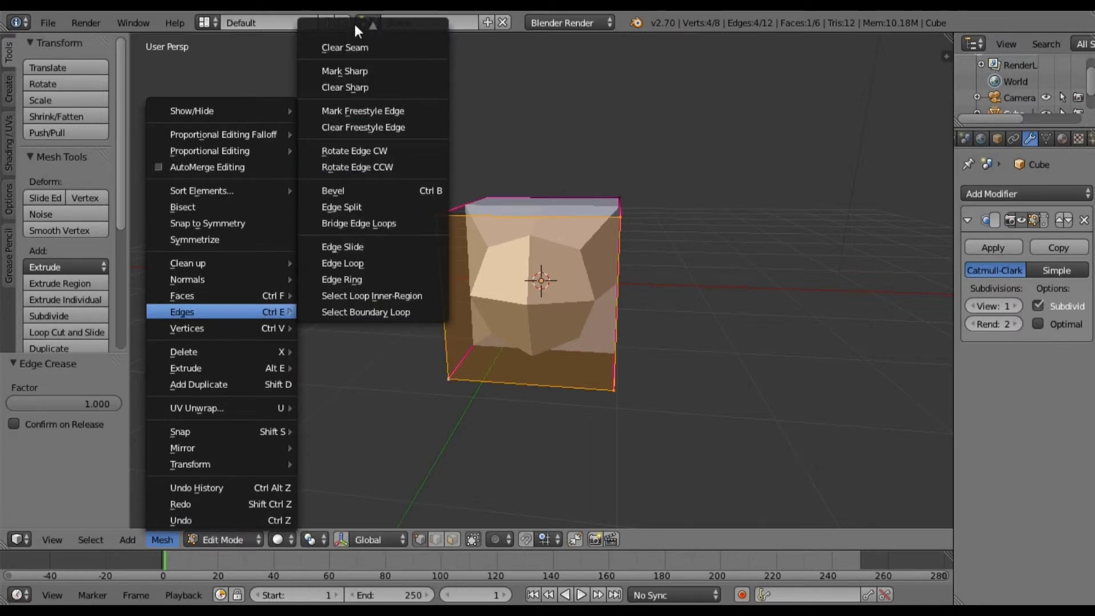
mouse_move(371, 25)
click(348, 89)
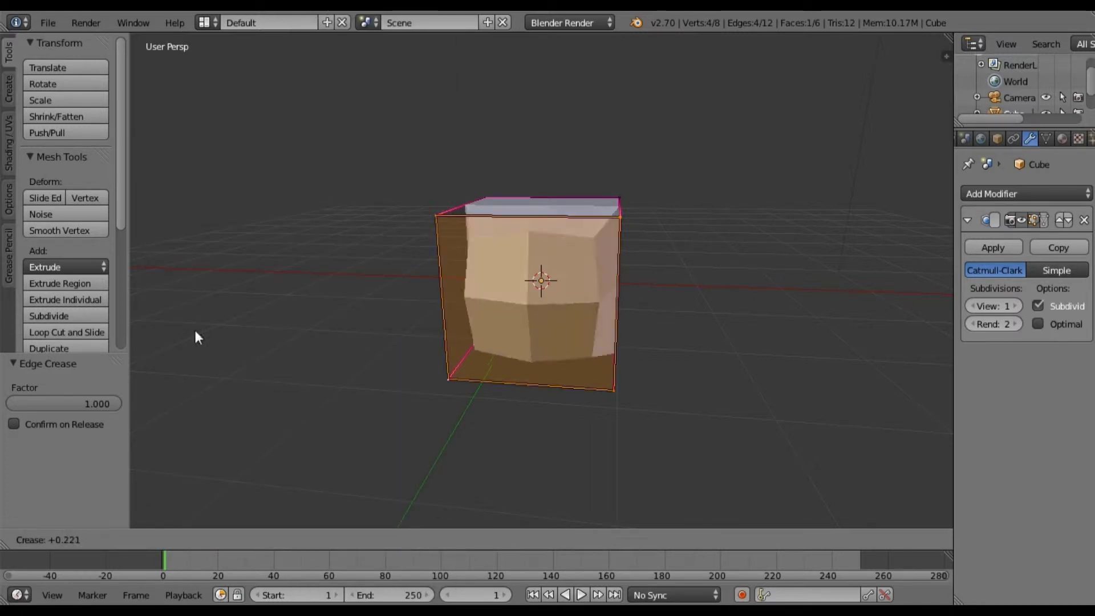
click(622, 393)
middle_drag(589, 403, 607, 345)
middle_drag(479, 337, 773, 251)
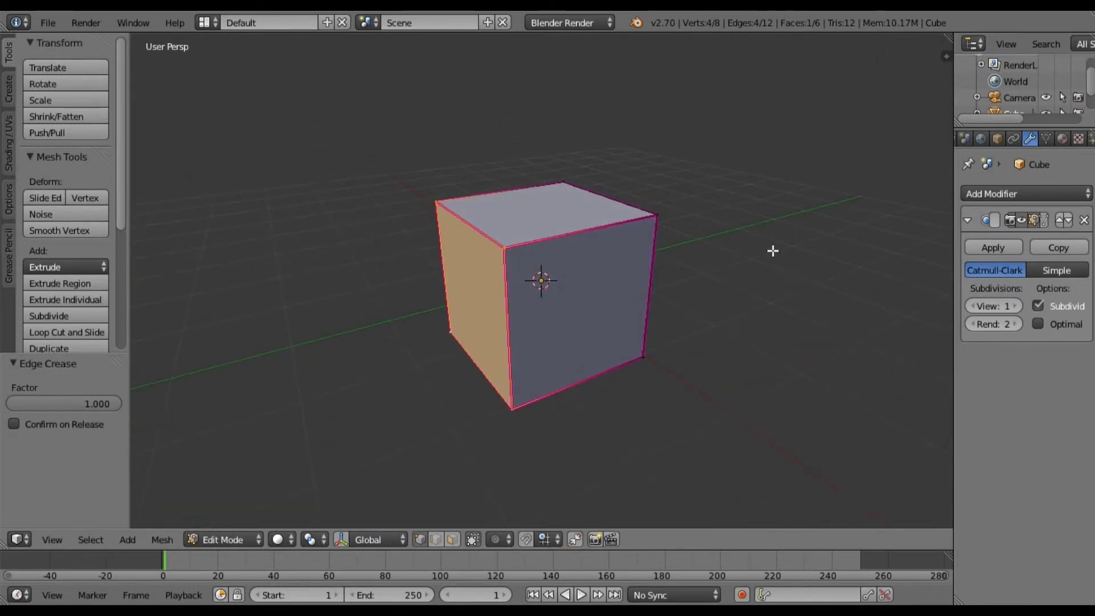
Deselect all, raise Subdivision View level to 2, return to Object Mode and show wireframe.
key(a)
middle_drag(660, 335, 984, 241)
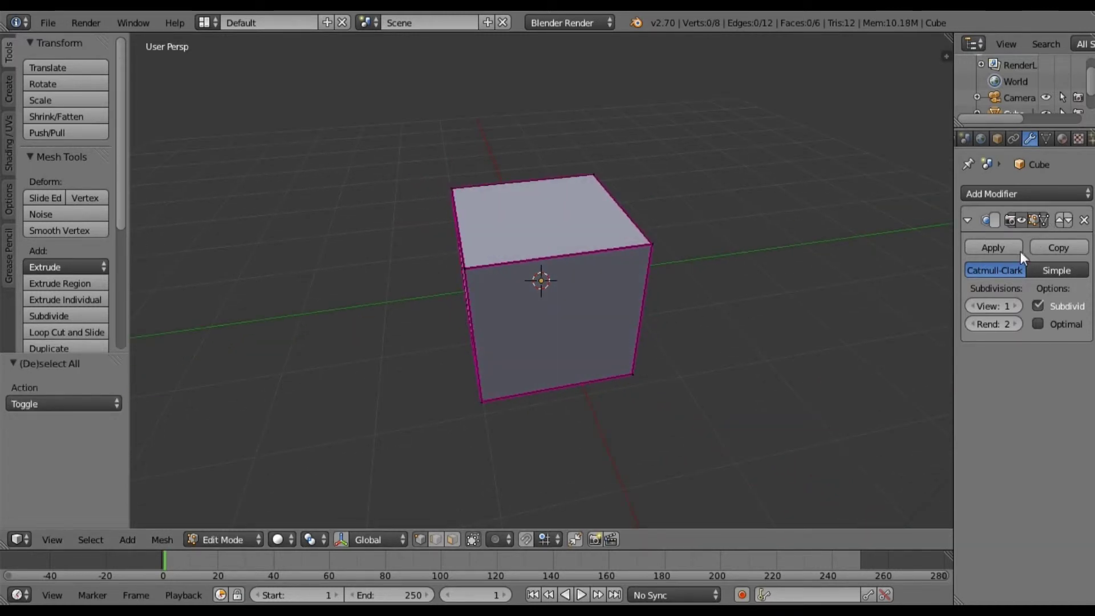
click(1014, 306)
key(Tab)
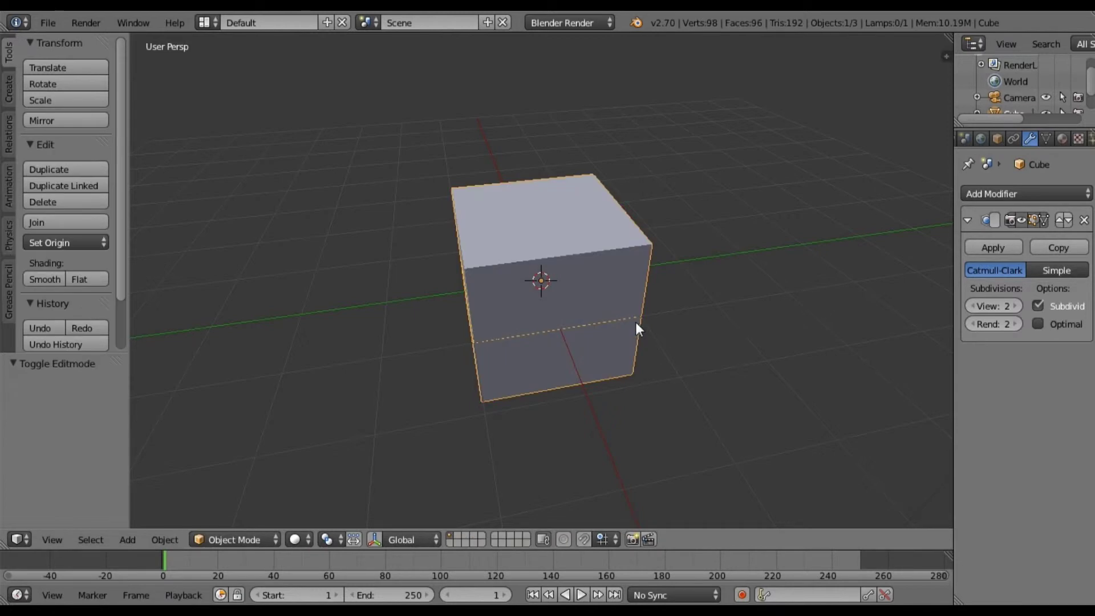
middle_drag(636, 322, 464, 308)
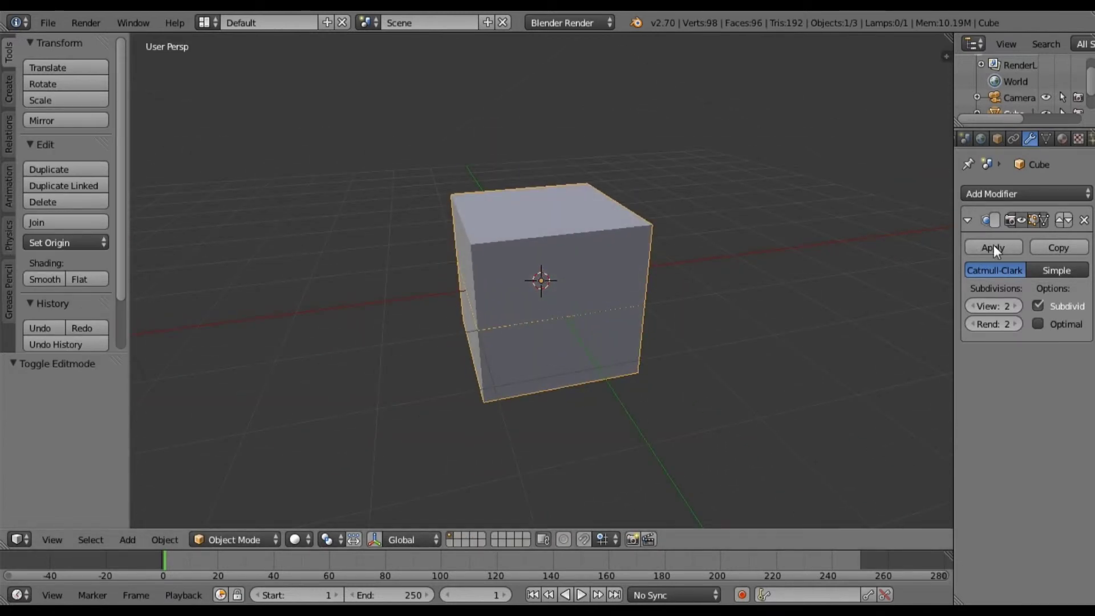
key(z)
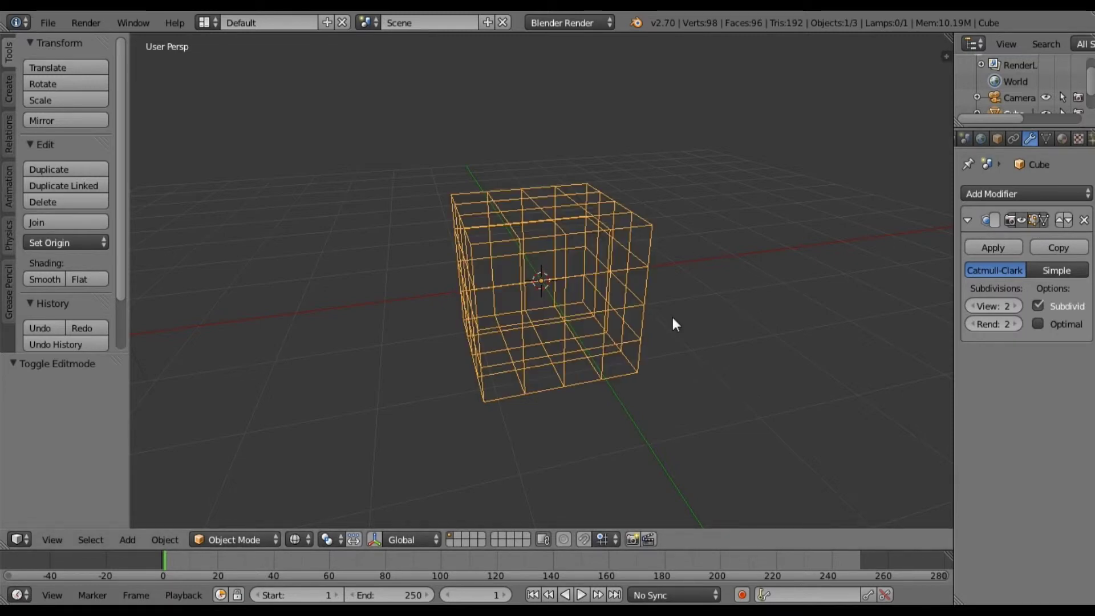
mouse_move(673, 317)
middle_down()
mouse_move(661, 365)
mouse_move(588, 364)
mouse_move(477, 296)
mouse_move(499, 236)
mouse_move(539, 352)
mouse_move(606, 384)
mouse_move(704, 274)
mouse_move(701, 335)
mouse_move(596, 368)
mouse_move(554, 301)
mouse_move(527, 304)
mouse_move(514, 324)
mouse_move(596, 277)
mouse_move(616, 247)
mouse_move(611, 282)
mouse_move(584, 303)
mouse_move(539, 254)
middle_up()
Raise the Subdivision Surface View and Render levels step by step up to 6.
click(1016, 320)
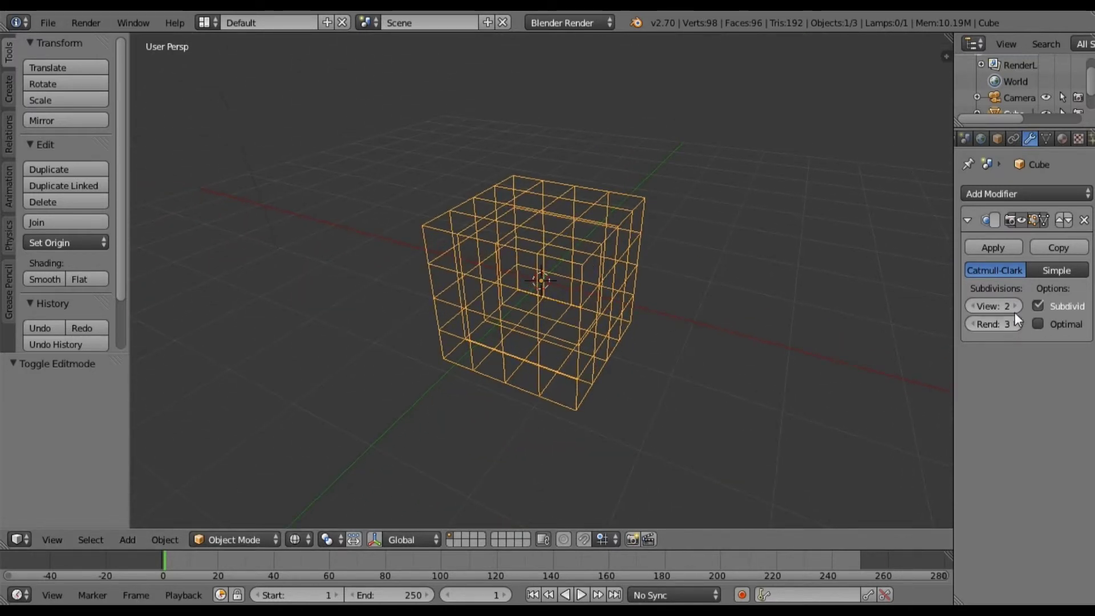
click(1016, 306)
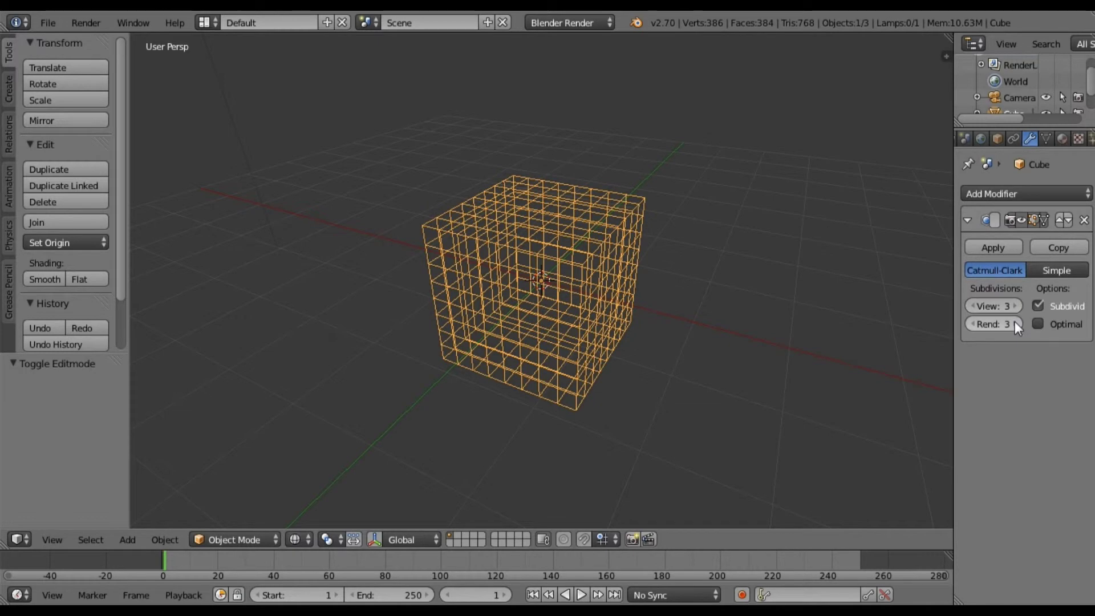
click(1015, 320)
click(1018, 309)
click(1016, 306)
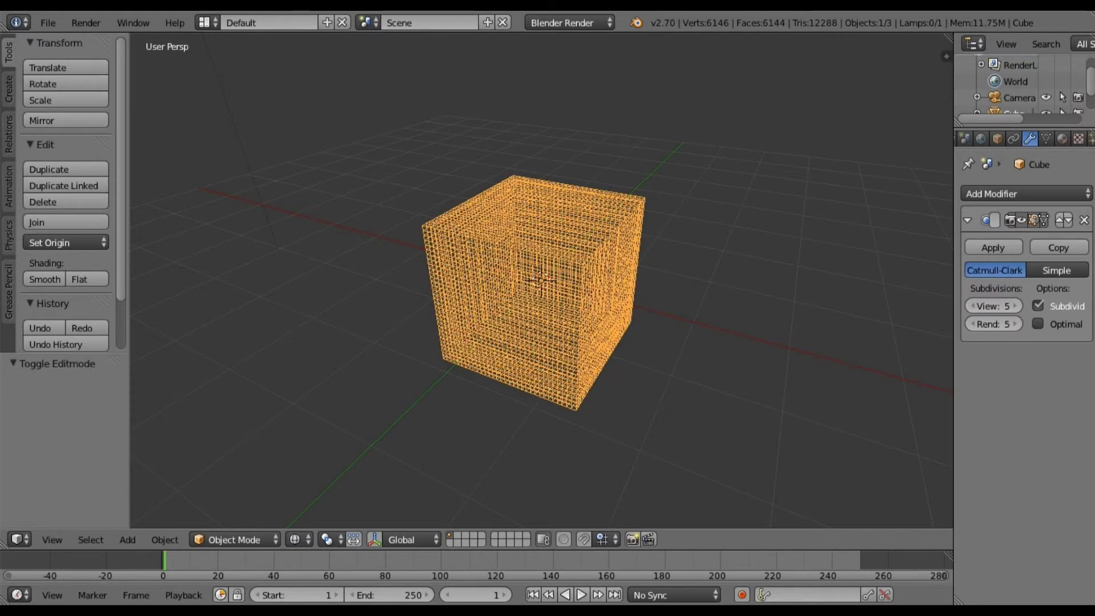
click(1016, 306)
click(1016, 323)
click(1016, 323)
Inspect the dense 24,578-vertex cube in Edit Mode and switch to front view (numpad 1).
middle_drag(672, 331, 618, 311)
key(Tab)
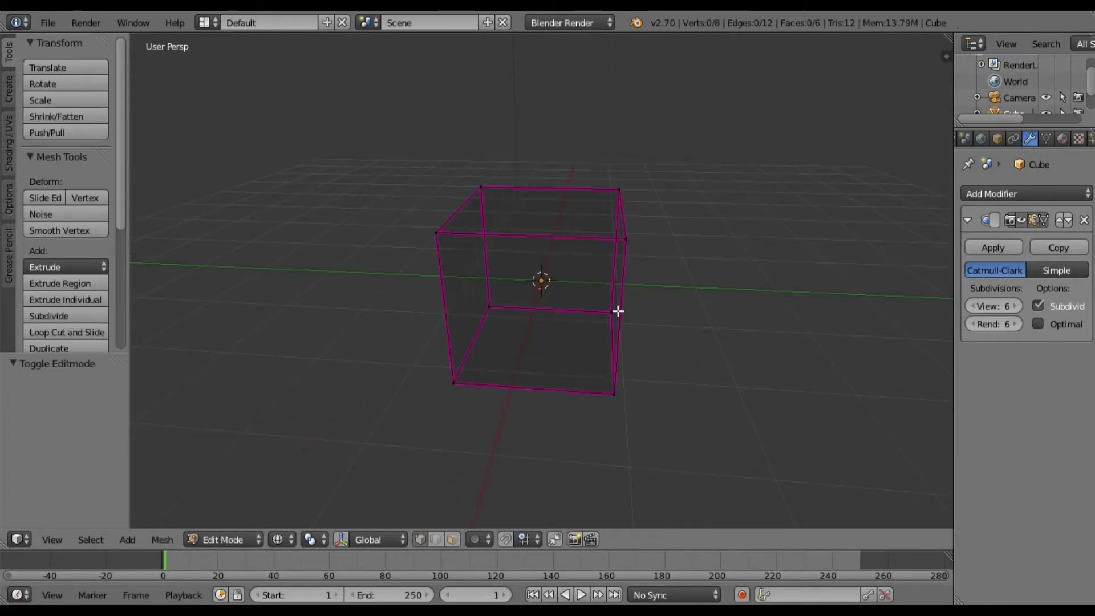
middle_drag(545, 295, 564, 290)
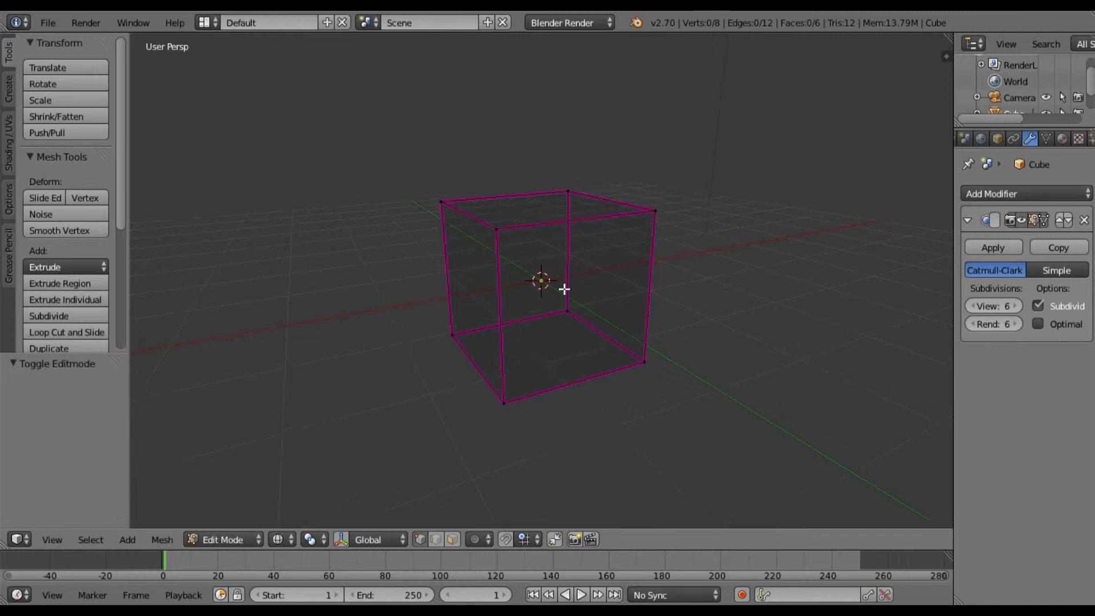
middle_drag(564, 289, 593, 330)
key(KP_1)
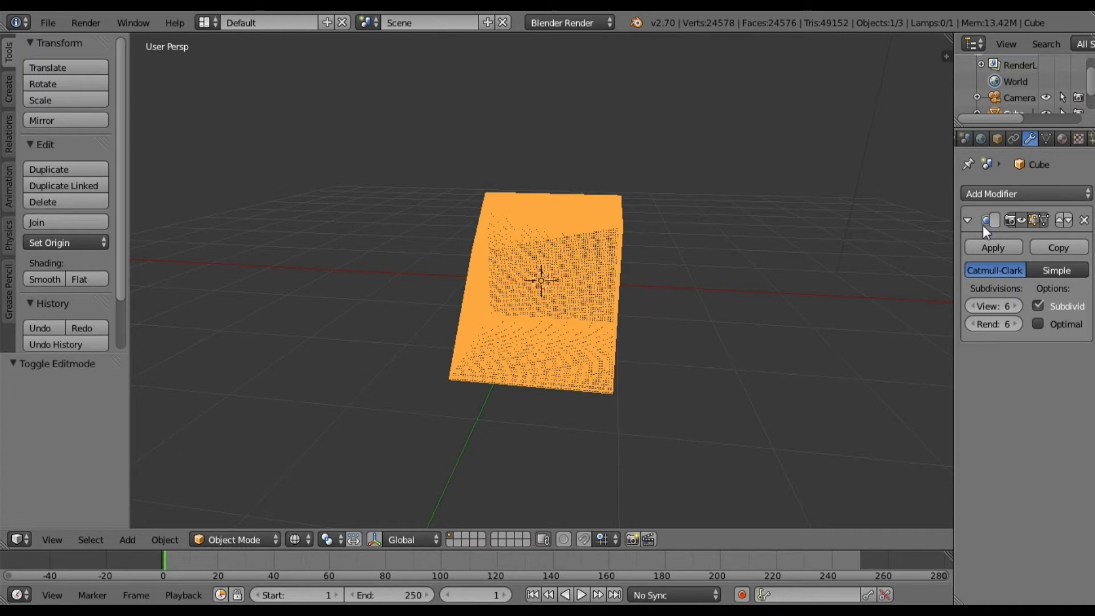
Add a Displace modifier with a new texture and switch back to solid shading.
click(1004, 194)
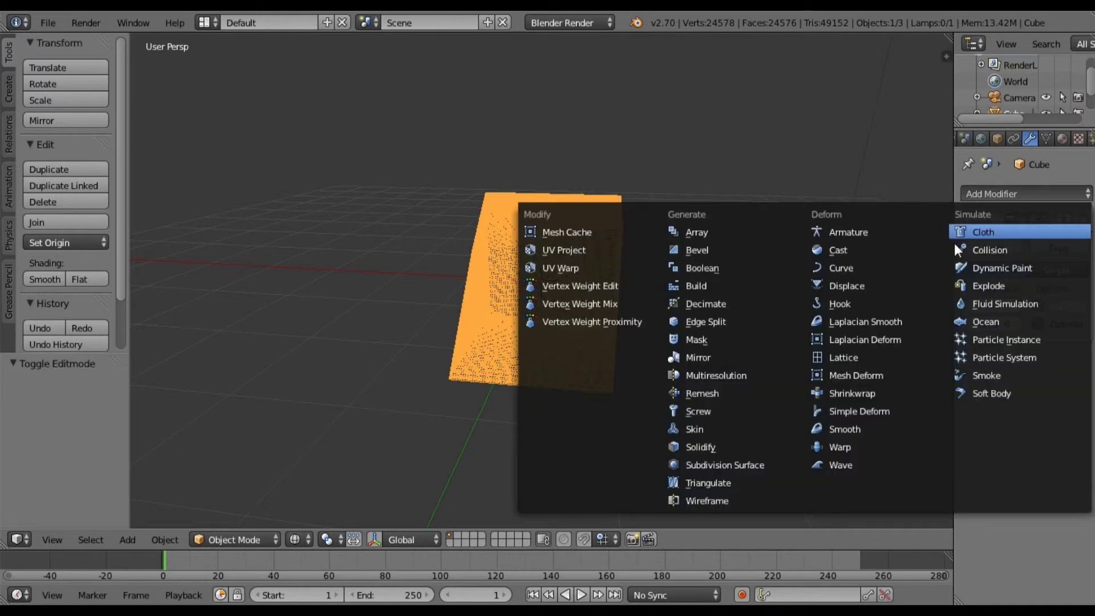
click(836, 284)
middle_drag(699, 350, 689, 355)
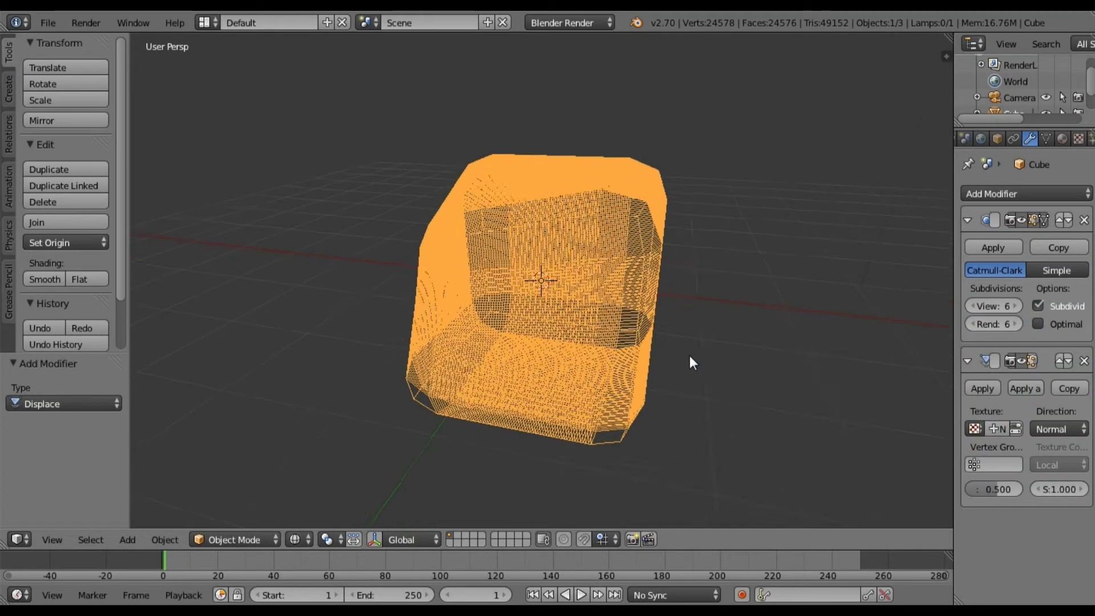
click(996, 428)
mouse_move(700, 314)
middle_down()
mouse_move(639, 361)
mouse_move(636, 403)
mouse_move(768, 247)
mouse_move(785, 315)
middle_up()
key(z)
Apply the cube's rotation and scale, then set the Displace Strength to 0.05.
key(ctrl+a)
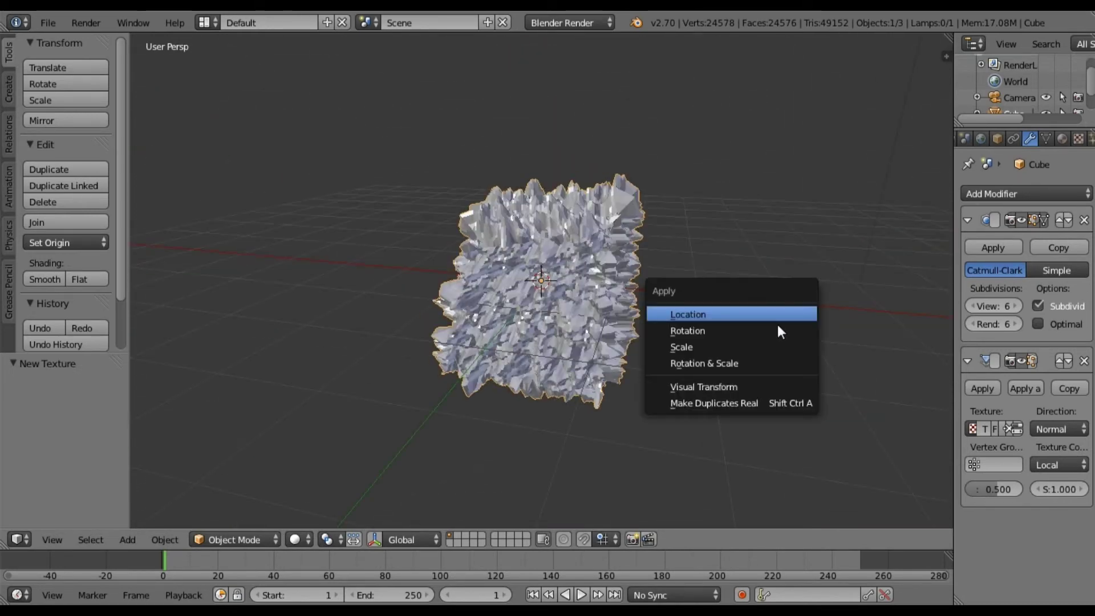
click(743, 359)
middle_drag(598, 308, 576, 285)
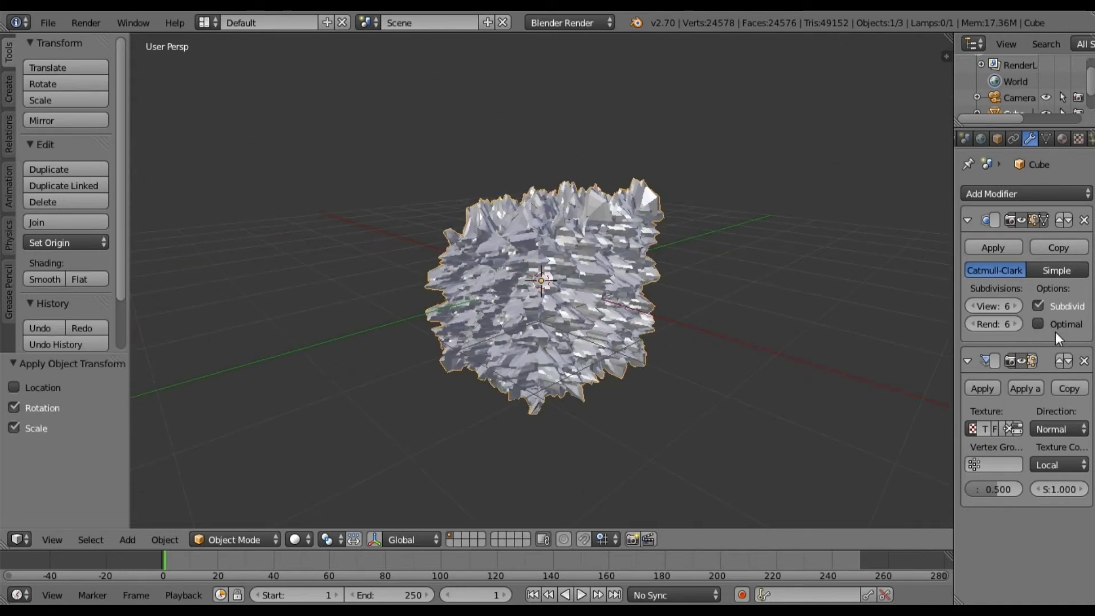
click(1066, 487)
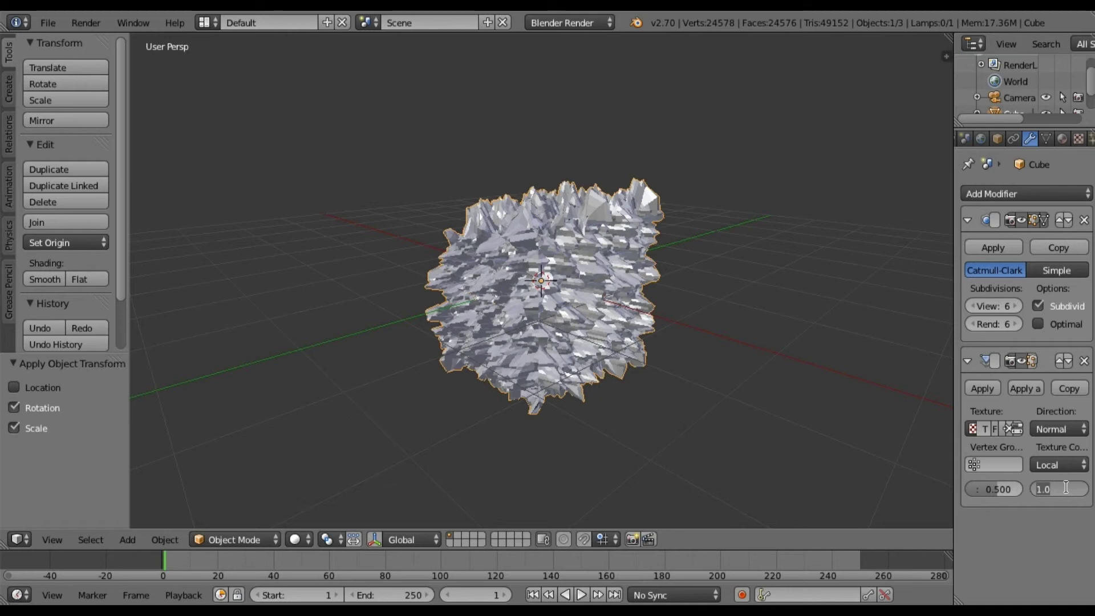
key(BackSpace)
text(.05)
key(Return)
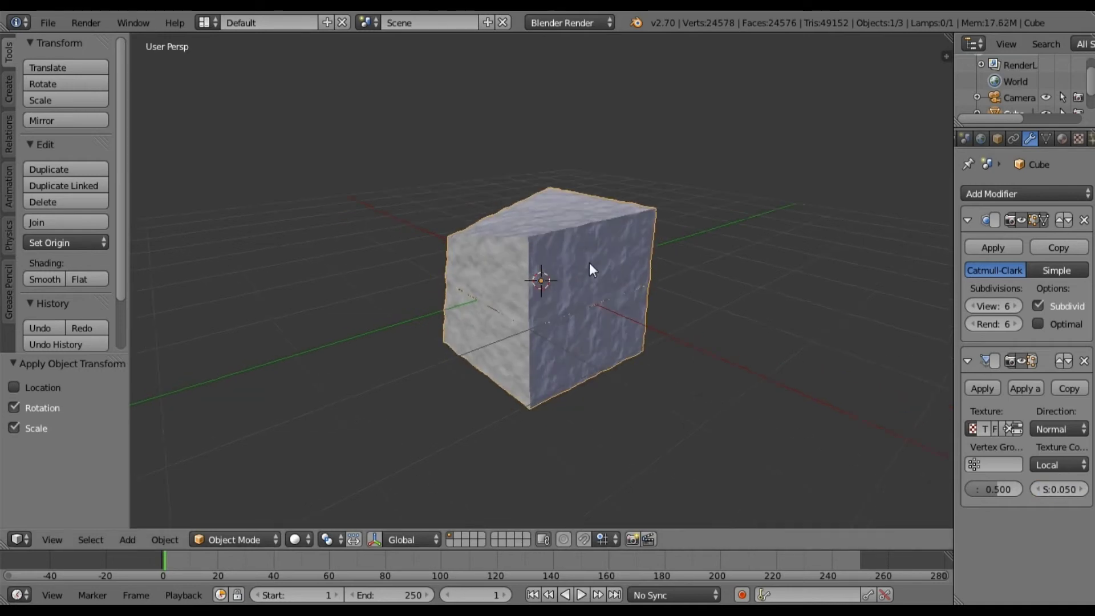
middle_drag(590, 263, 365, 208)
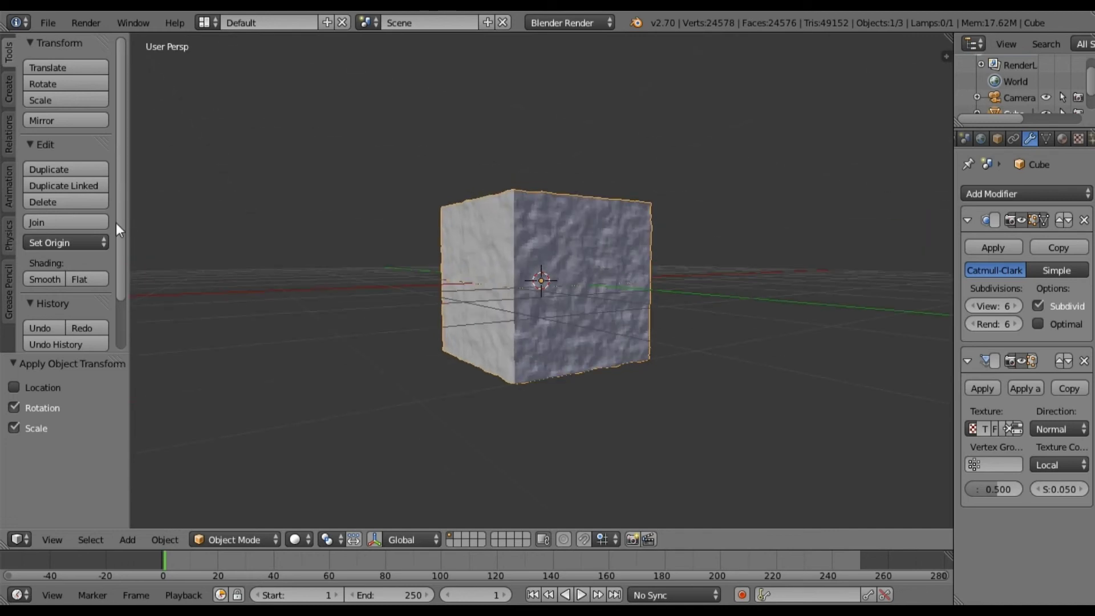
Smooth-shade the bumpy cube and return to Edit Mode to view its eight-vertex cage.
click(55, 280)
scroll(422, 272, up, 3)
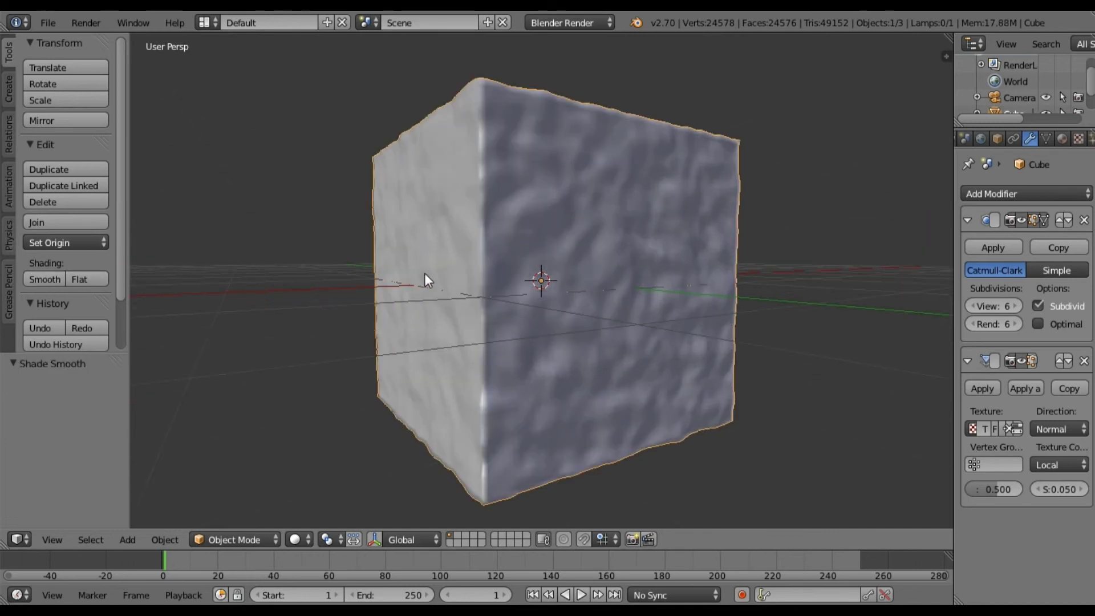
middle_drag(426, 277, 719, 283)
key(Tab)
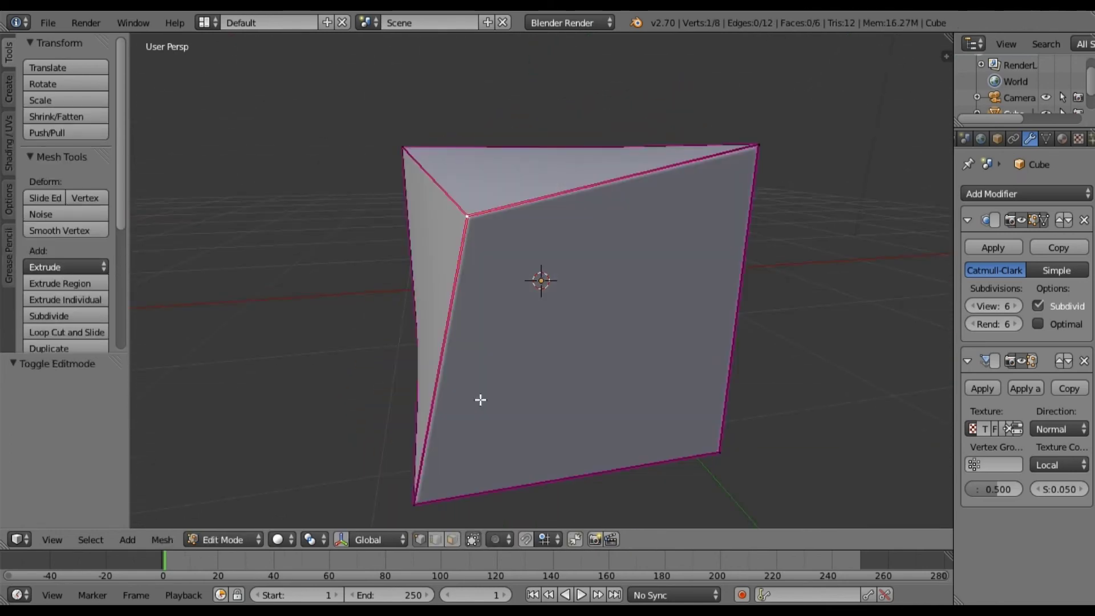